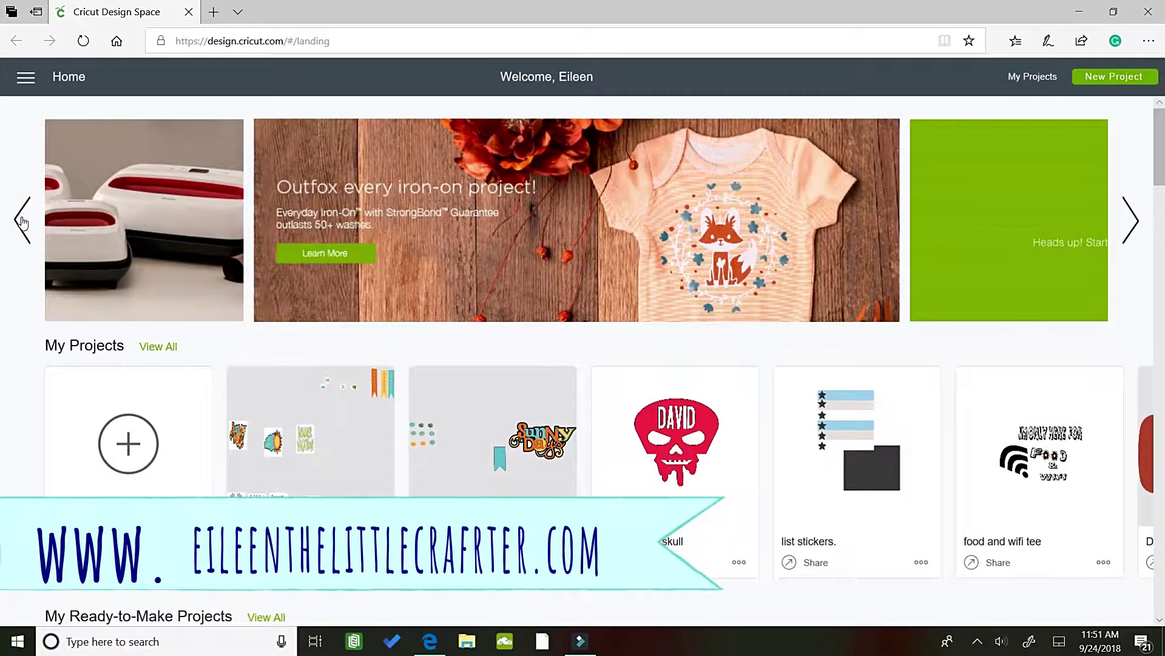
Step: Open a blank canvas from the New Project tile on the Home page
{"action": "left_click", "coordinate": [22, 221]}
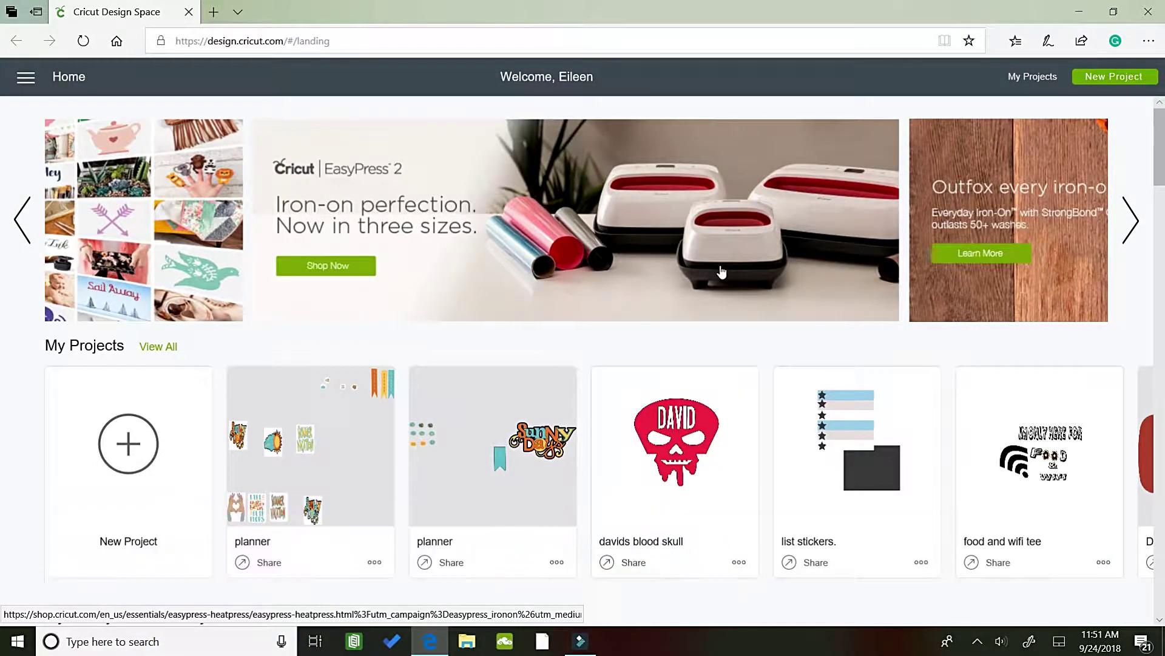
{"action": "left_click", "coordinate": [130, 452]}
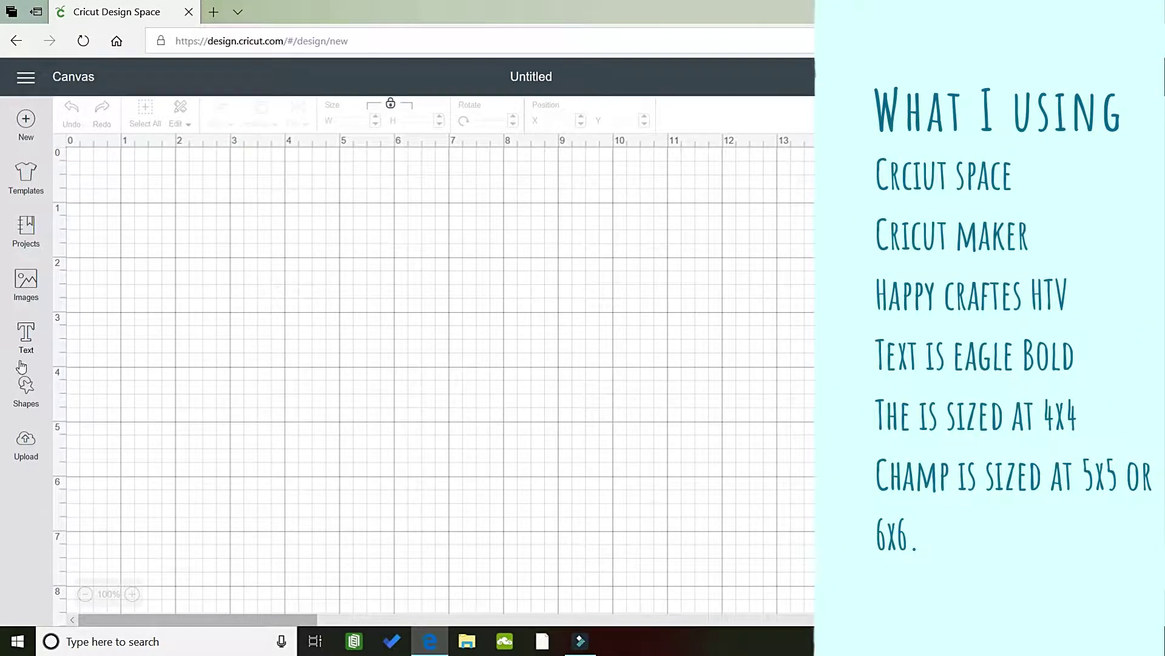
Step: Add a text object reading 'The champ'
{"action": "left_click", "coordinate": [28, 336]}
{"action": "type", "text": "The "}
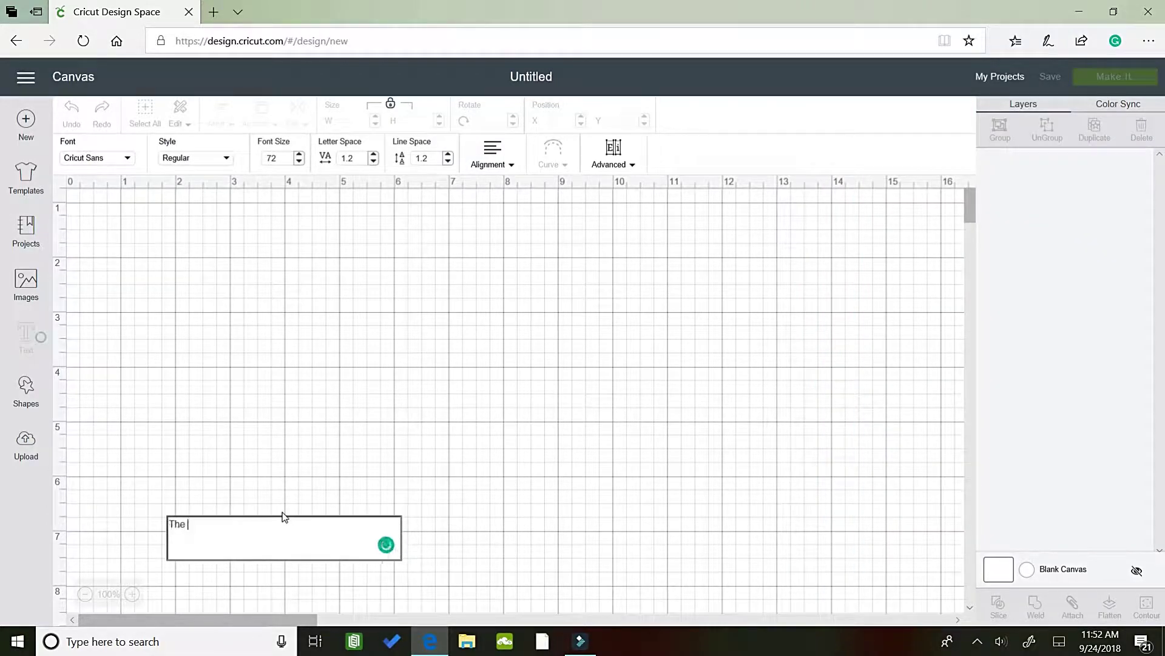
{"action": "type", "text": "champ"}
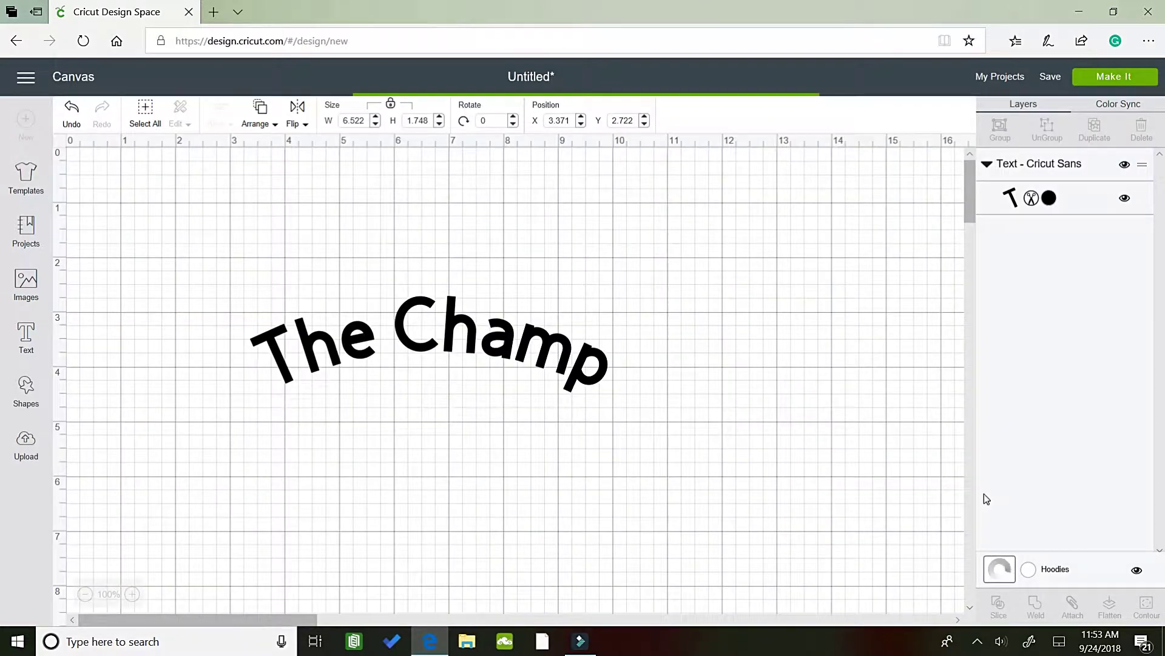
Step: Set the hoodie template to Men Zipper style in size XX-large
{"action": "left_click", "coordinate": [170, 120]}
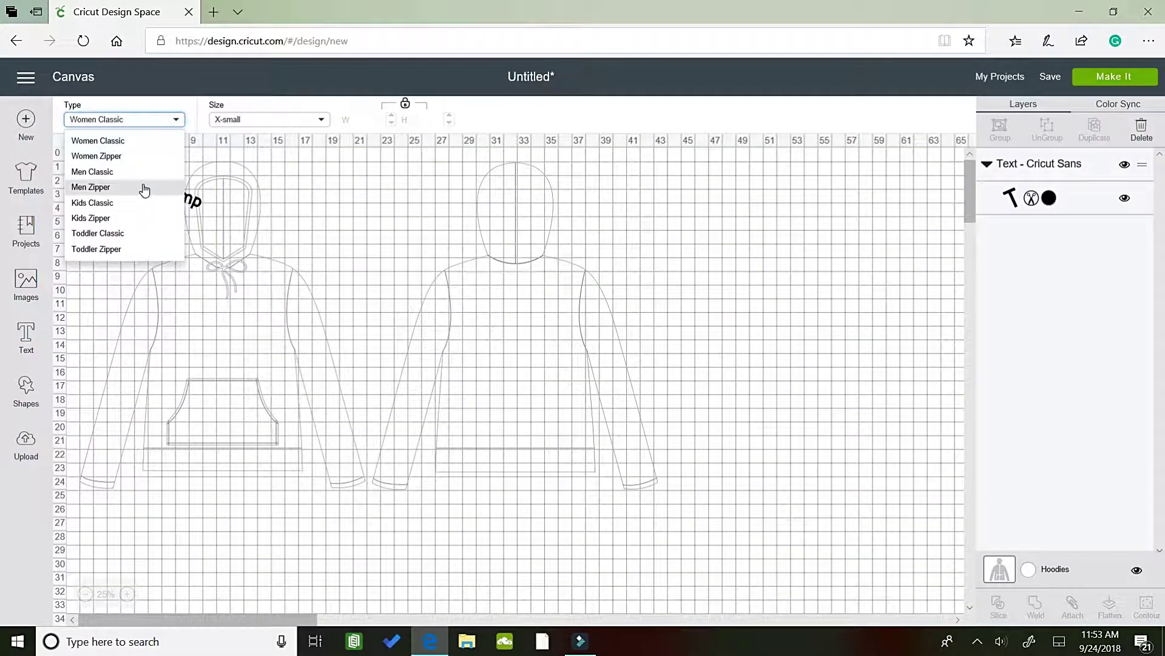
{"action": "left_click", "coordinate": [144, 188]}
{"action": "left_click", "coordinate": [259, 121]}
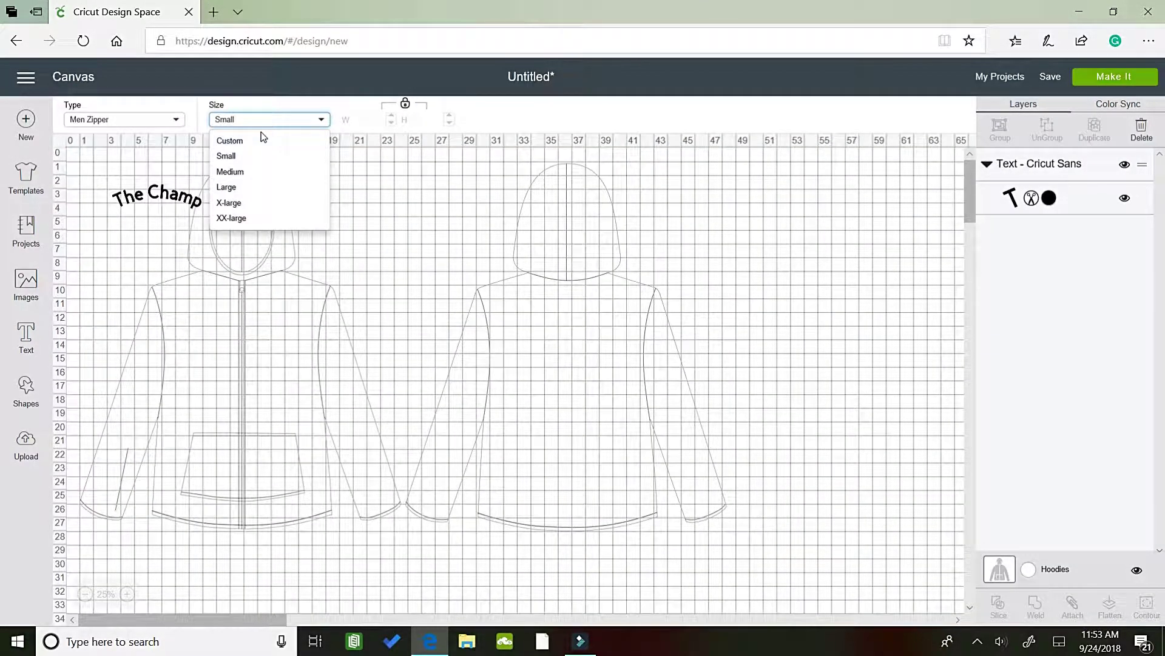
{"action": "left_click", "coordinate": [259, 218]}
Step: Move 'The Champ' onto the hoodie back and enlarge it to about 9 × 6 in
{"action": "left_click", "coordinate": [158, 193]}
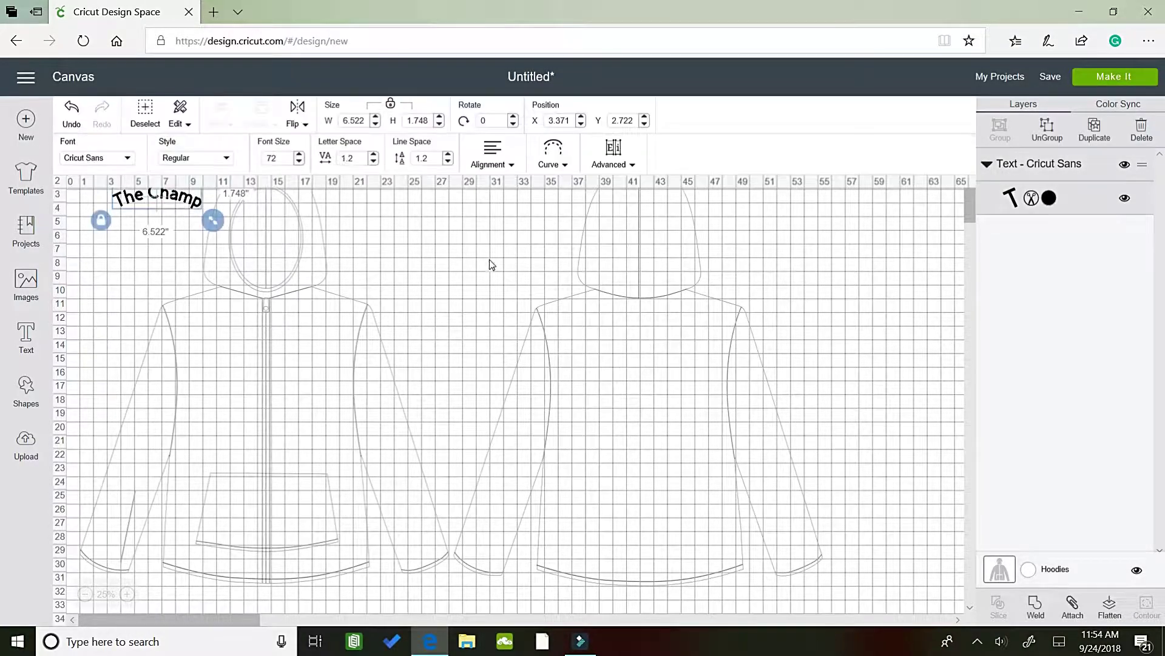
{"action": "left_click_drag", "start_coordinate": [158, 203], "coordinate": [704, 455]}
{"action": "left_click_drag", "start_coordinate": [640, 401], "coordinate": [642, 381]}
{"action": "left_click_drag", "start_coordinate": [705, 436], "coordinate": [718, 454]}
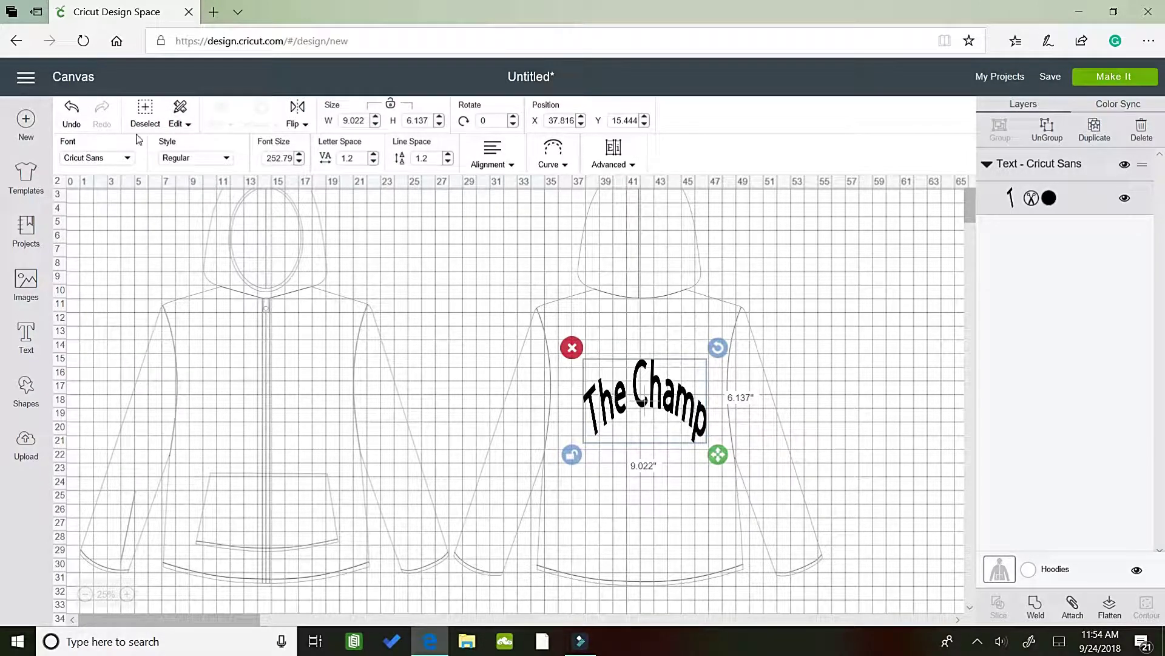
{"action": "left_click", "coordinate": [113, 160]}
Step: Search the font list by name, then clear it and filter by one category
{"action": "left_click", "coordinate": [956, 336]}
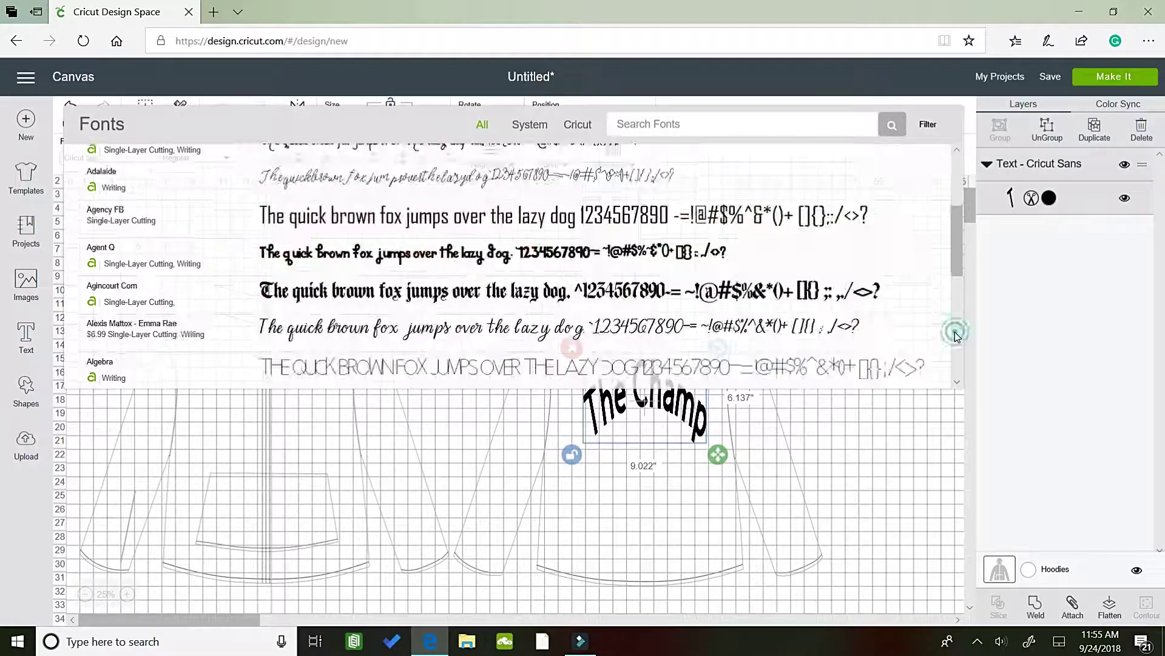
{"action": "scroll", "coordinate": [957, 336], "scroll_direction": "down", "scroll_amount": 5}
{"action": "left_click", "coordinate": [684, 120]}
{"action": "type", "text": "spr"}
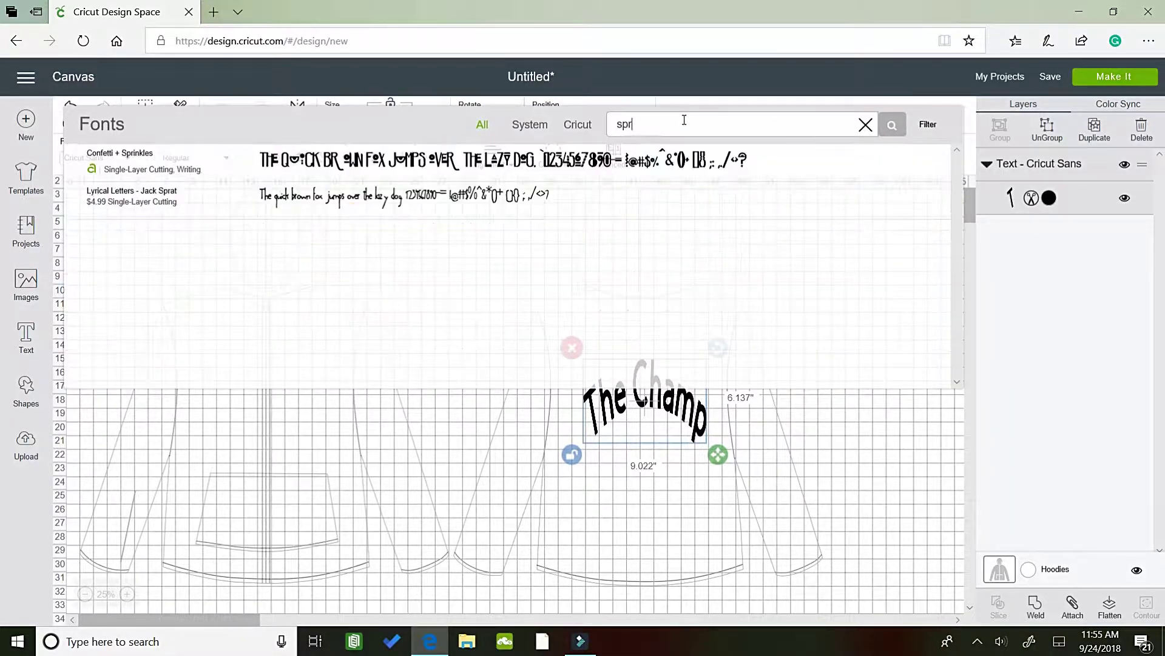
{"action": "key", "text": "BackSpace"}
{"action": "type", "text": "ory"}
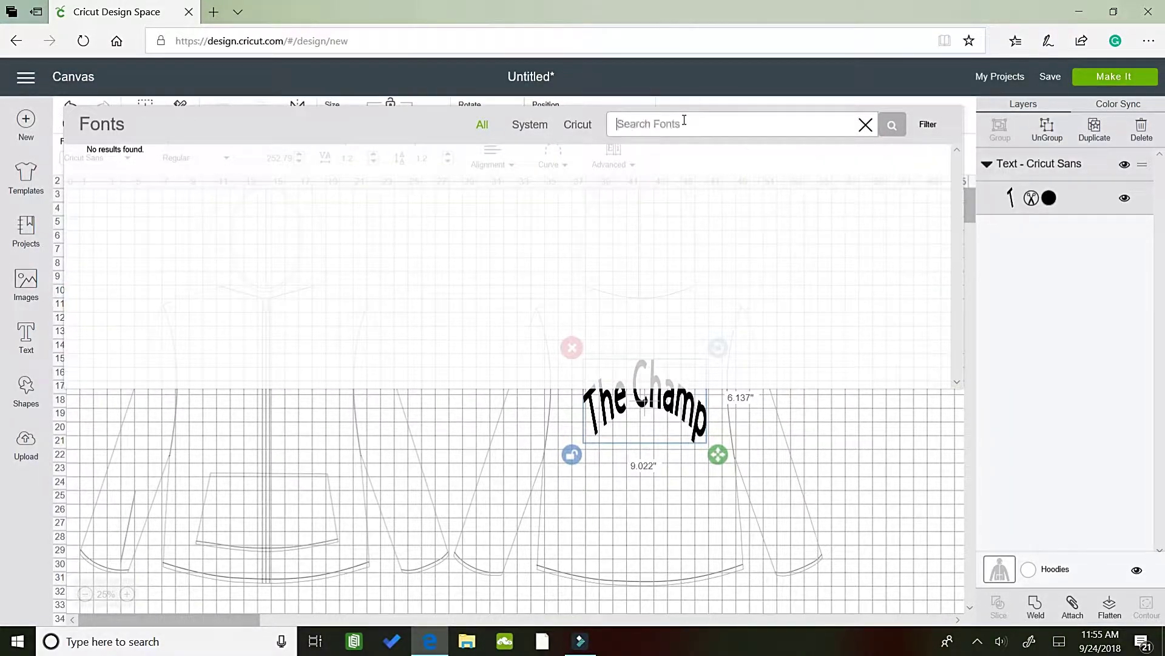
{"action": "left_click", "coordinate": [959, 336]}
{"action": "left_click", "coordinate": [959, 335]}
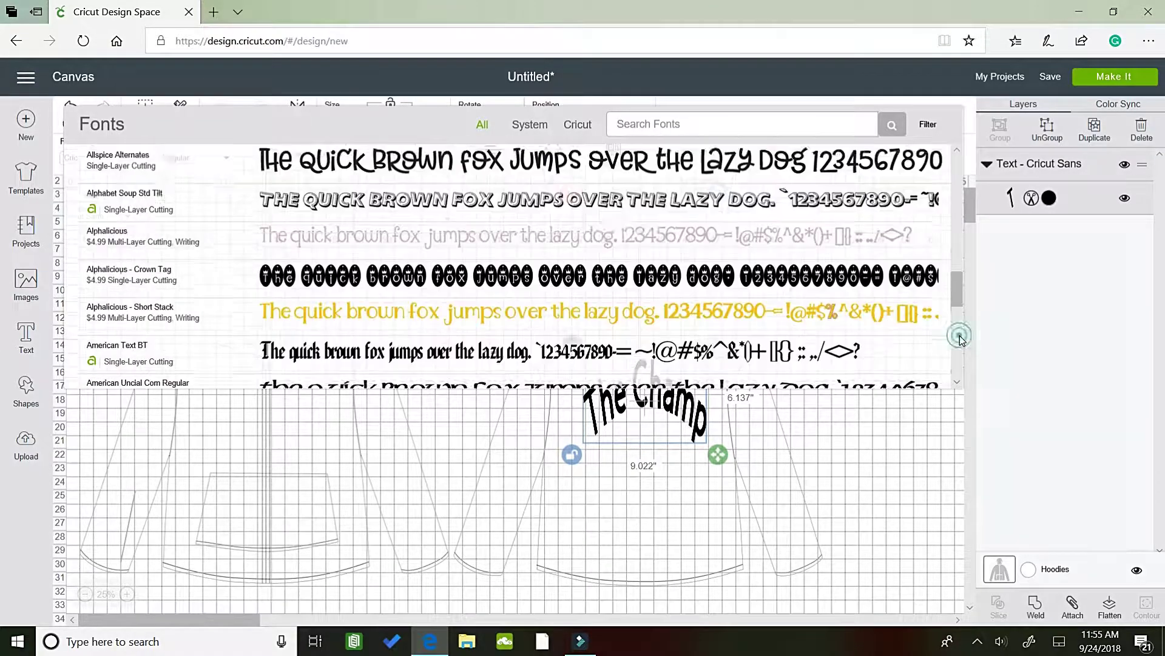
{"action": "left_click", "coordinate": [959, 336]}
{"action": "left_click", "coordinate": [927, 125]}
{"action": "left_click", "coordinate": [843, 160]}
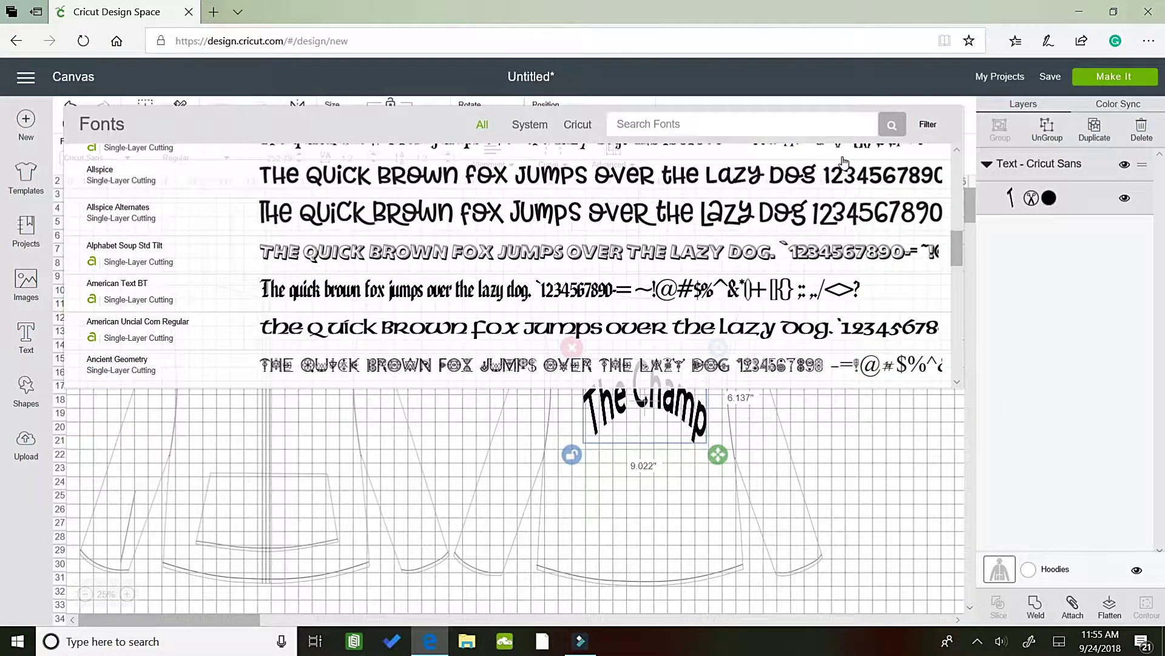
Step: Scroll down the font list and apply Eagle Bold to The Champ
{"action": "left_click", "coordinate": [957, 173]}
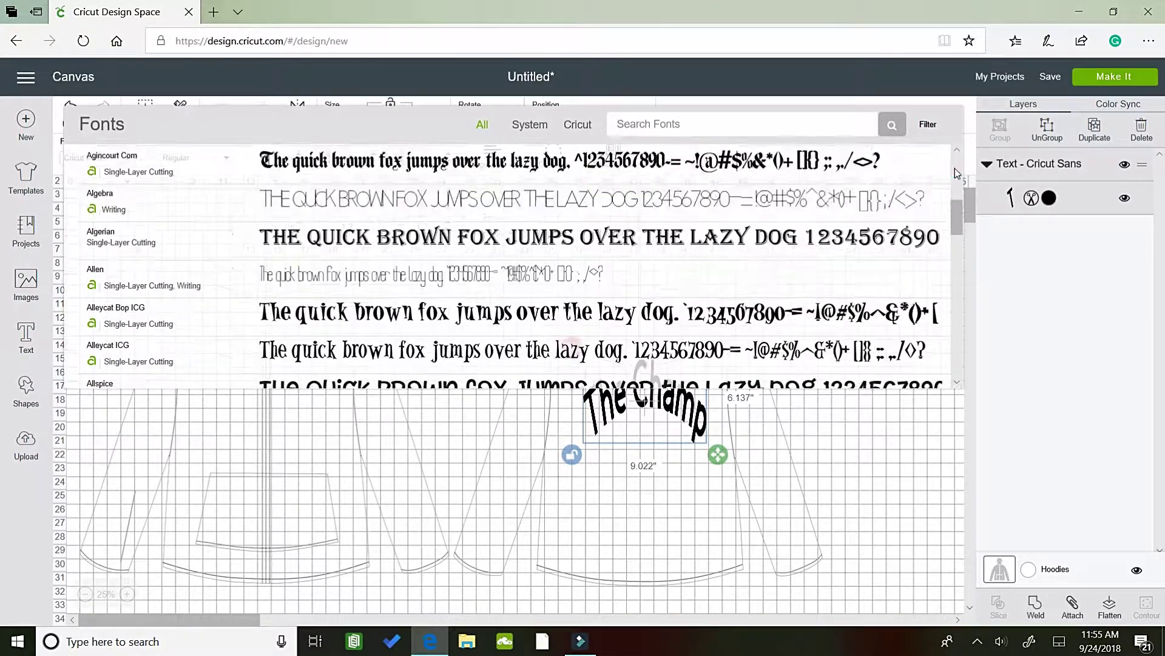
{"action": "left_click", "coordinate": [956, 173]}
{"action": "left_click", "coordinate": [953, 304]}
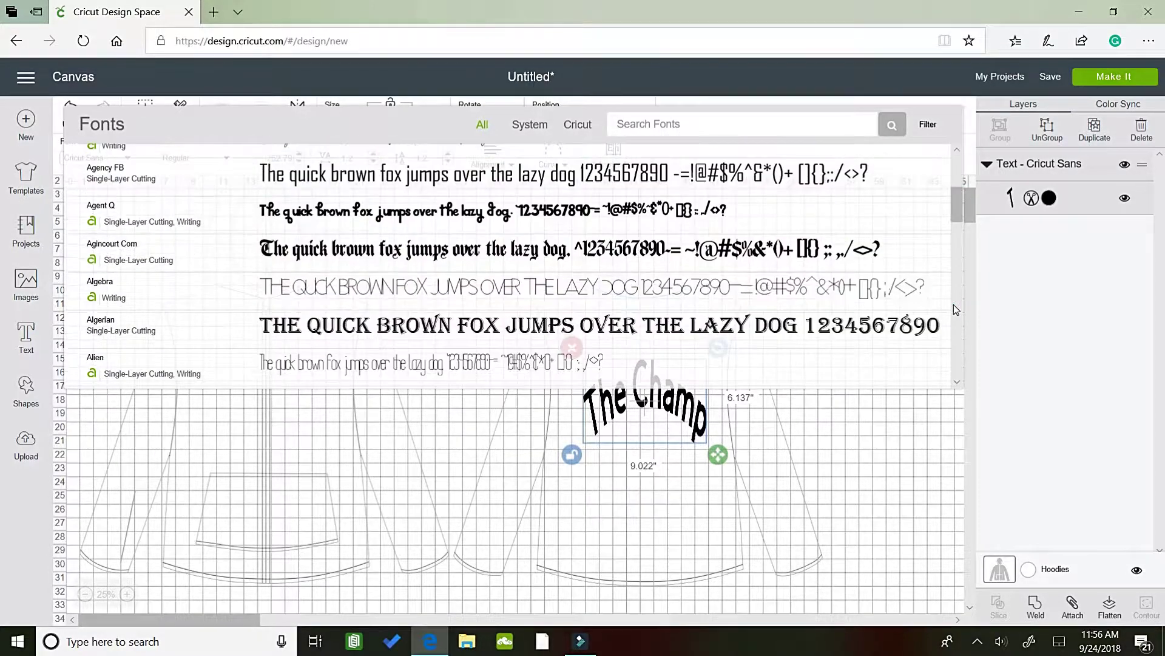
{"action": "left_click", "coordinate": [957, 329]}
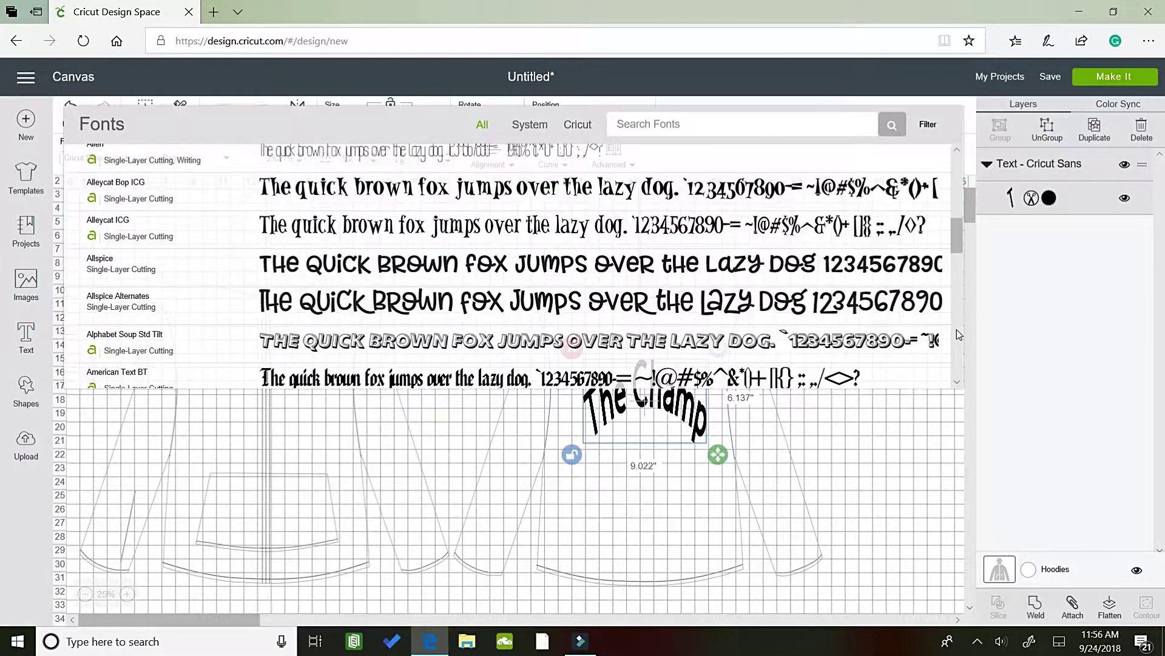
{"action": "left_click", "coordinate": [956, 330]}
{"action": "left_click", "coordinate": [956, 329]}
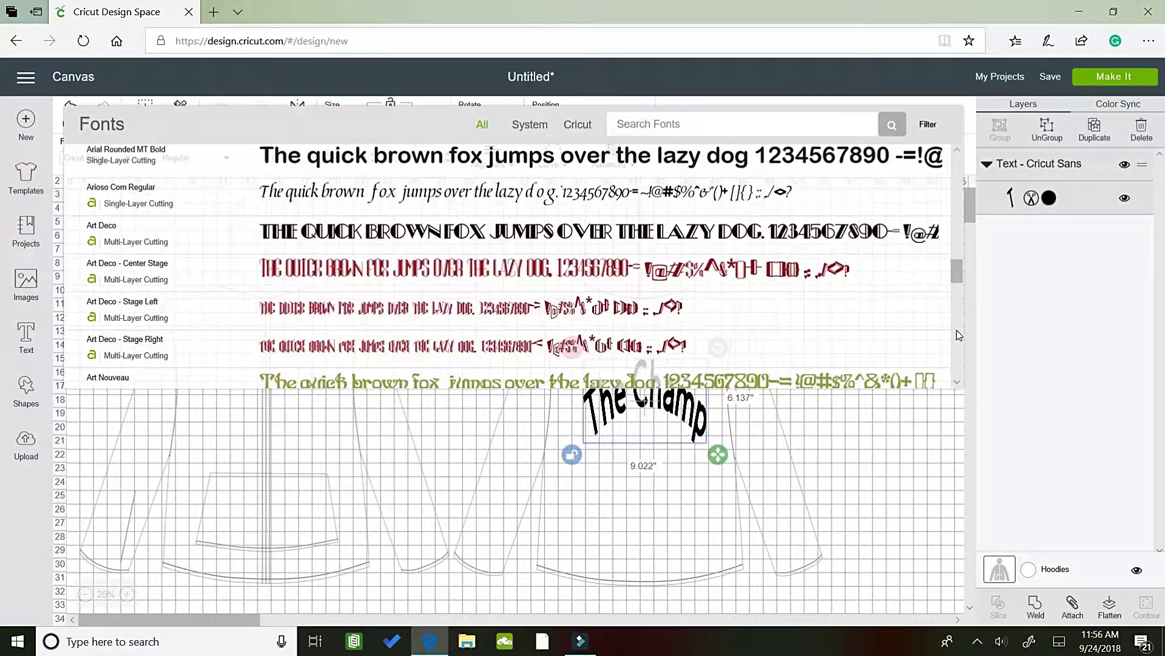
{"action": "left_click", "coordinate": [956, 330]}
{"action": "left_click", "coordinate": [957, 330]}
{"action": "left_click", "coordinate": [957, 329]}
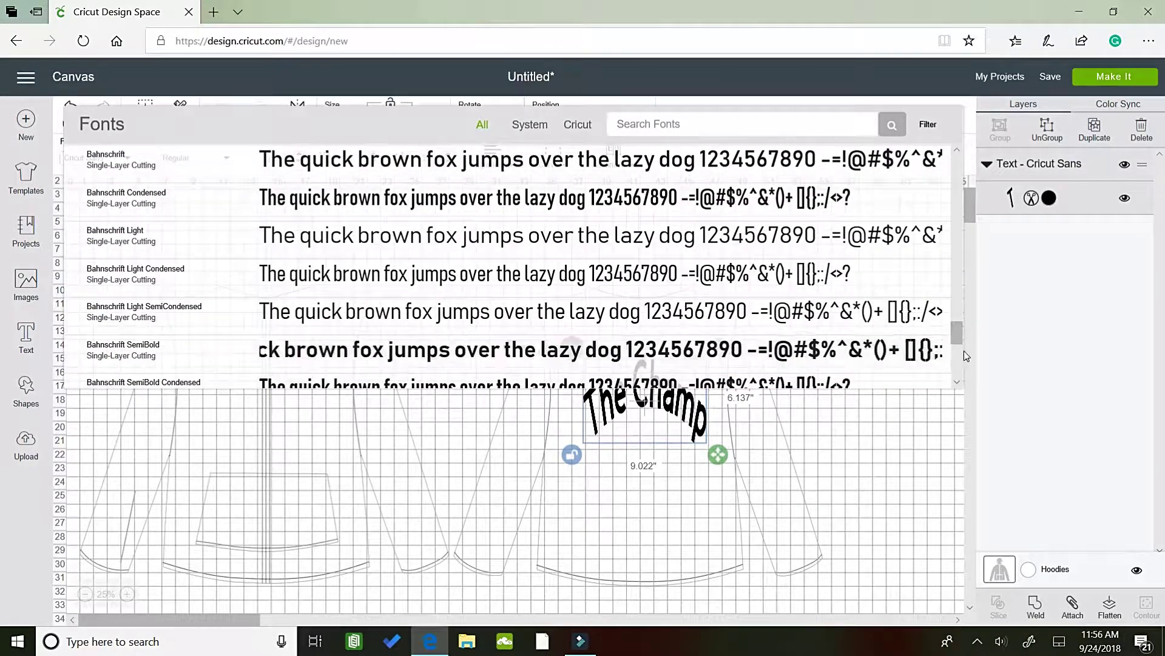
{"action": "left_click", "coordinate": [957, 367]}
{"action": "left_click", "coordinate": [958, 367]}
{"action": "left_click", "coordinate": [957, 367]}
{"action": "left_click", "coordinate": [958, 367]}
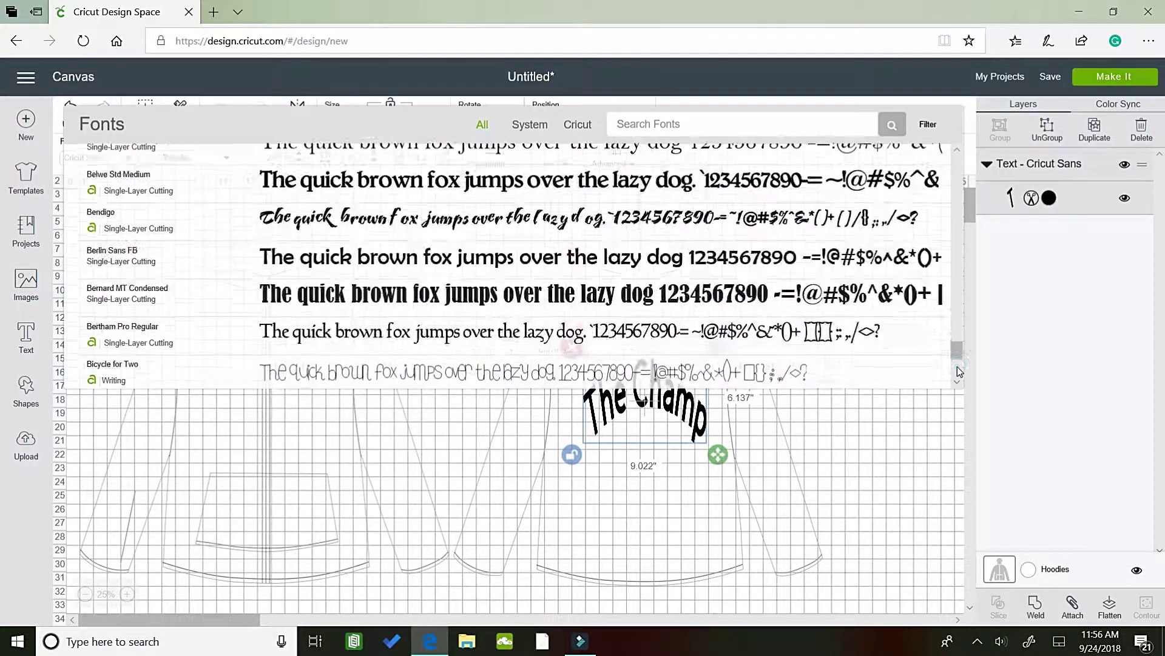
{"action": "left_click", "coordinate": [957, 366]}
{"action": "left_click", "coordinate": [957, 366]}
{"action": "left_click", "coordinate": [958, 368]}
{"action": "left_click", "coordinate": [958, 368]}
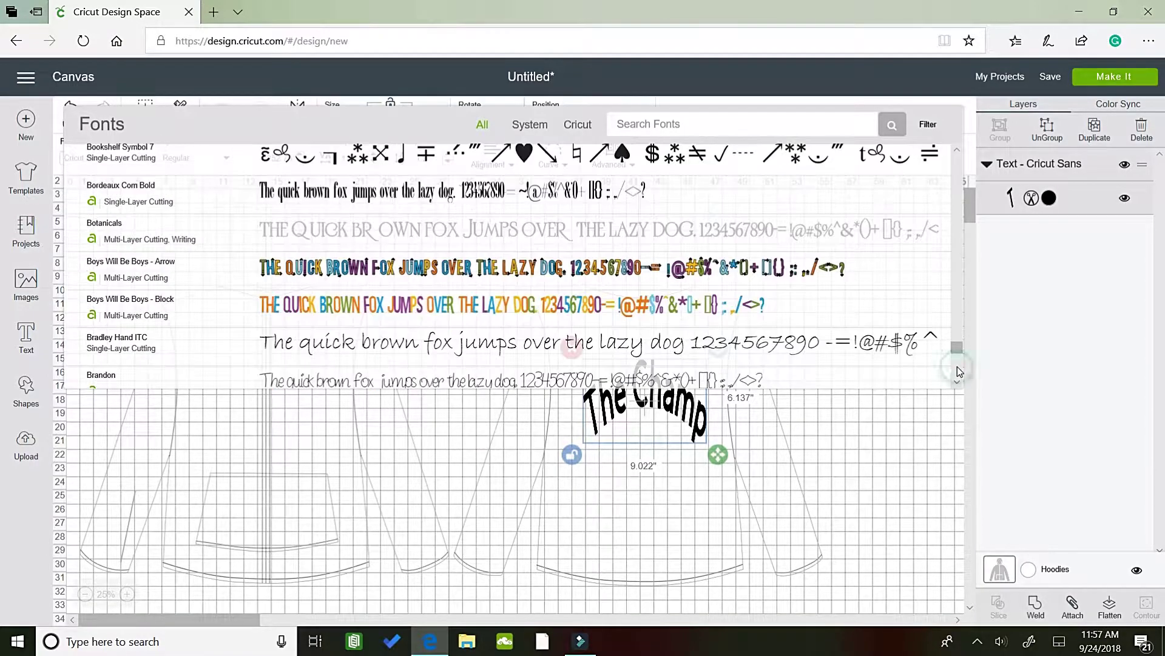
{"action": "left_click", "coordinate": [957, 368]}
{"action": "left_click", "coordinate": [957, 368]}
{"action": "left_click", "coordinate": [957, 367]}
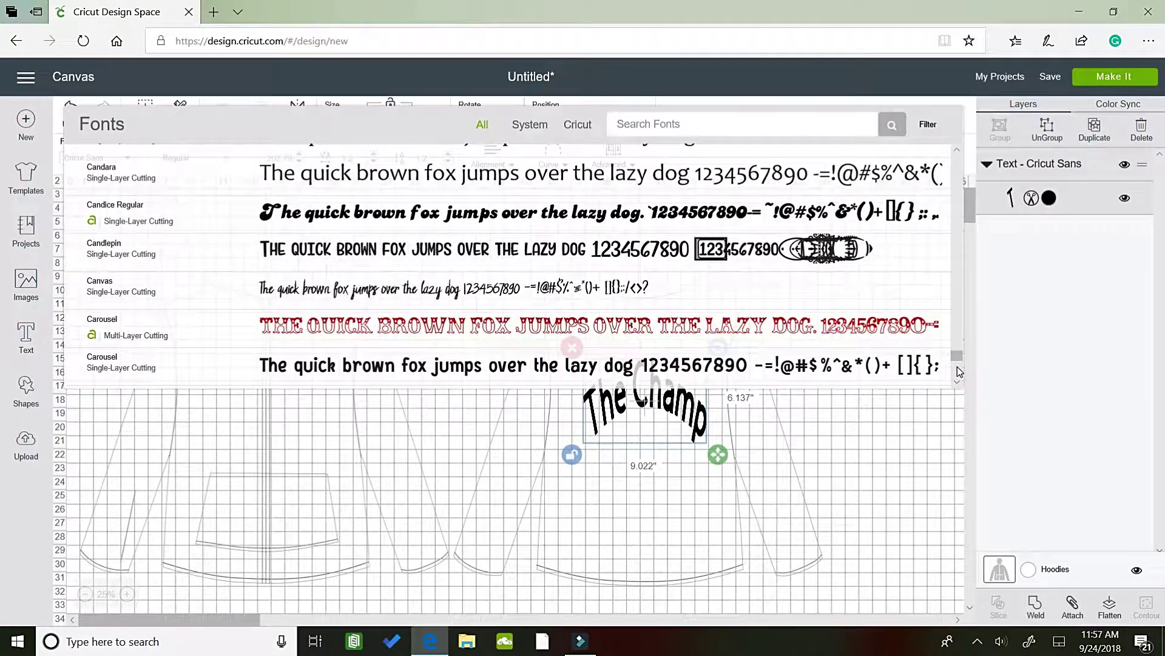
{"action": "left_click", "coordinate": [958, 368]}
{"action": "left_click", "coordinate": [957, 368]}
{"action": "left_click", "coordinate": [958, 367]}
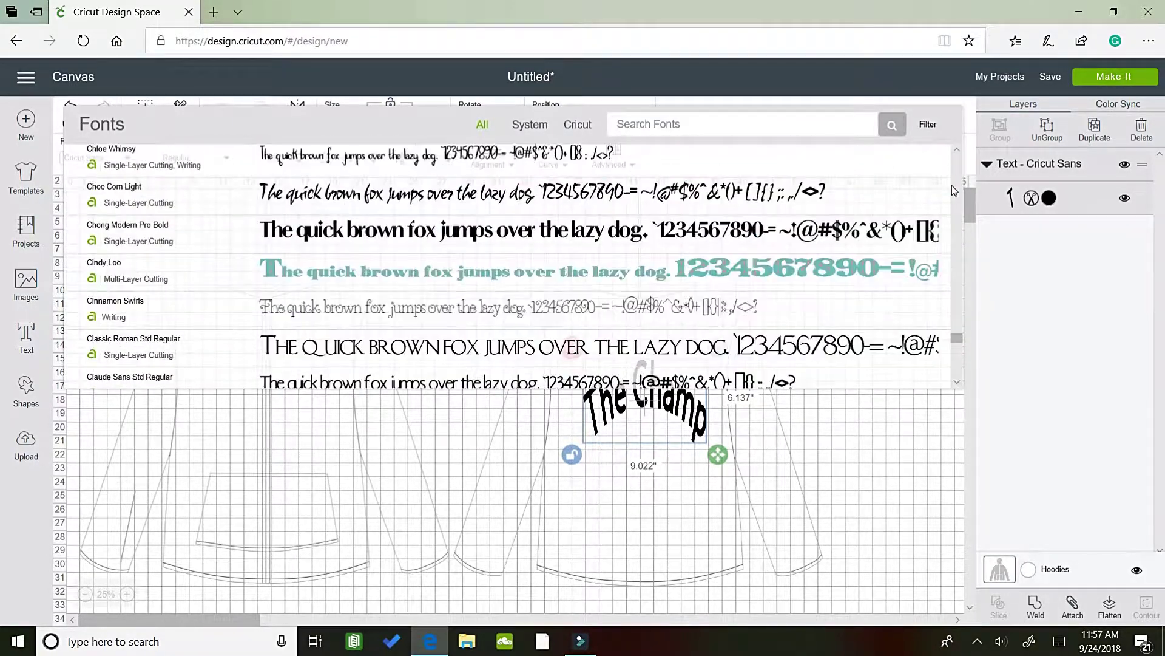
{"action": "left_click", "coordinate": [957, 368]}
{"action": "left_click", "coordinate": [958, 368]}
{"action": "left_click", "coordinate": [958, 368]}
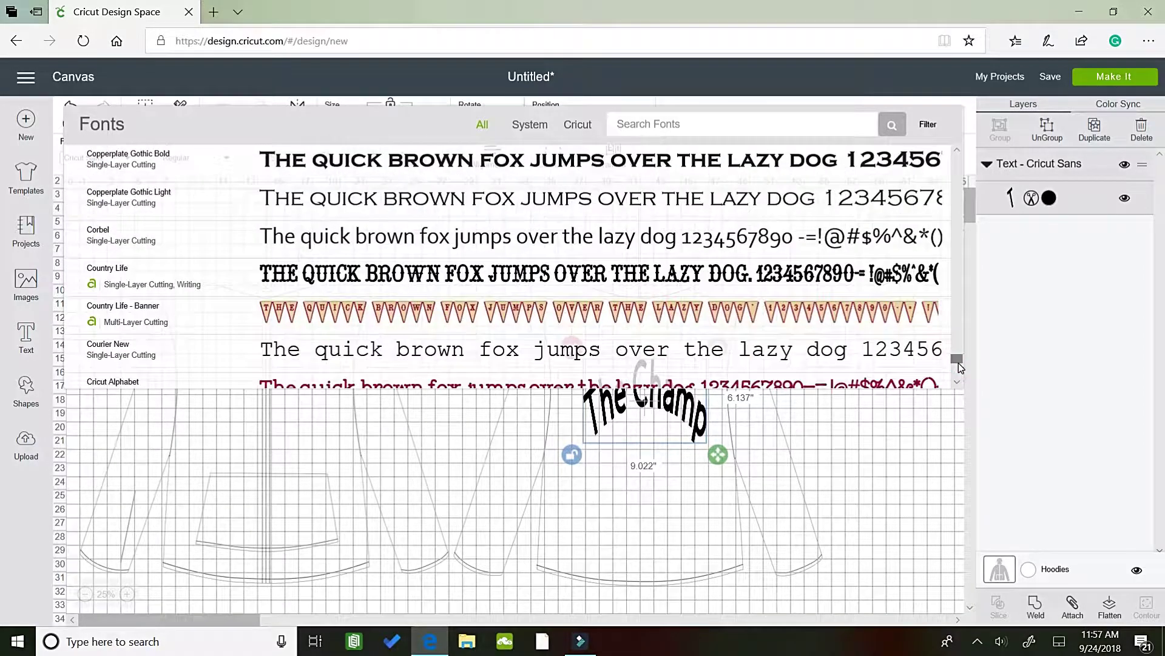
{"action": "left_click", "coordinate": [958, 370]}
{"action": "left_click", "coordinate": [958, 373]}
{"action": "left_click", "coordinate": [958, 375]}
{"action": "left_click", "coordinate": [958, 372]}
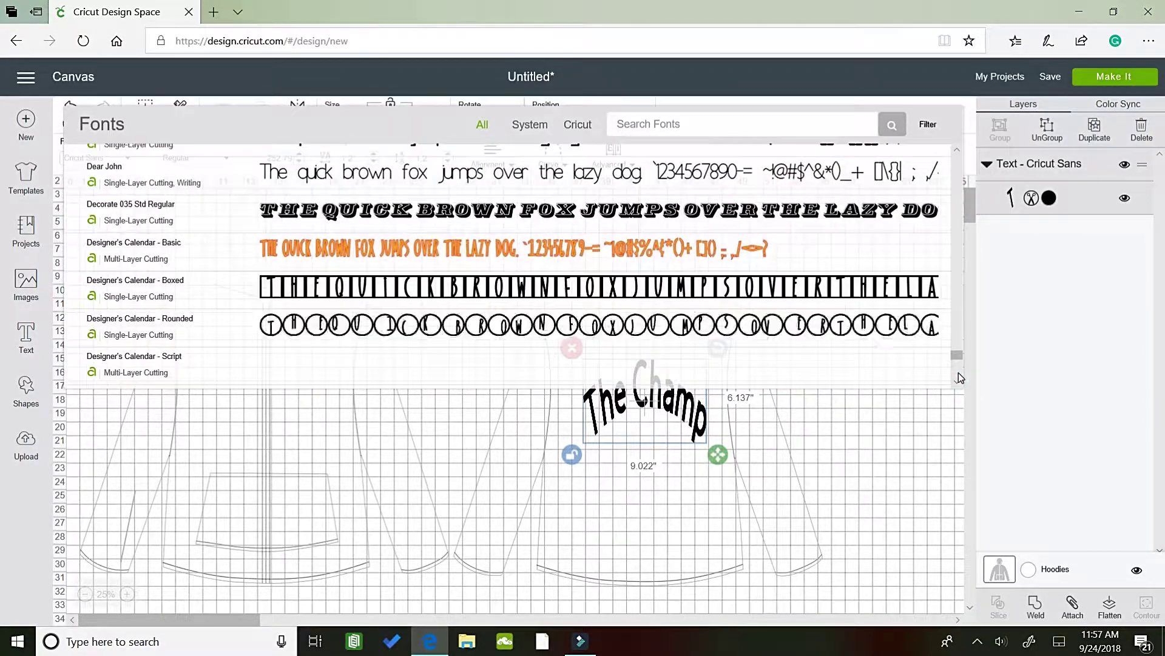
{"action": "left_click", "coordinate": [958, 373]}
{"action": "left_click", "coordinate": [958, 373]}
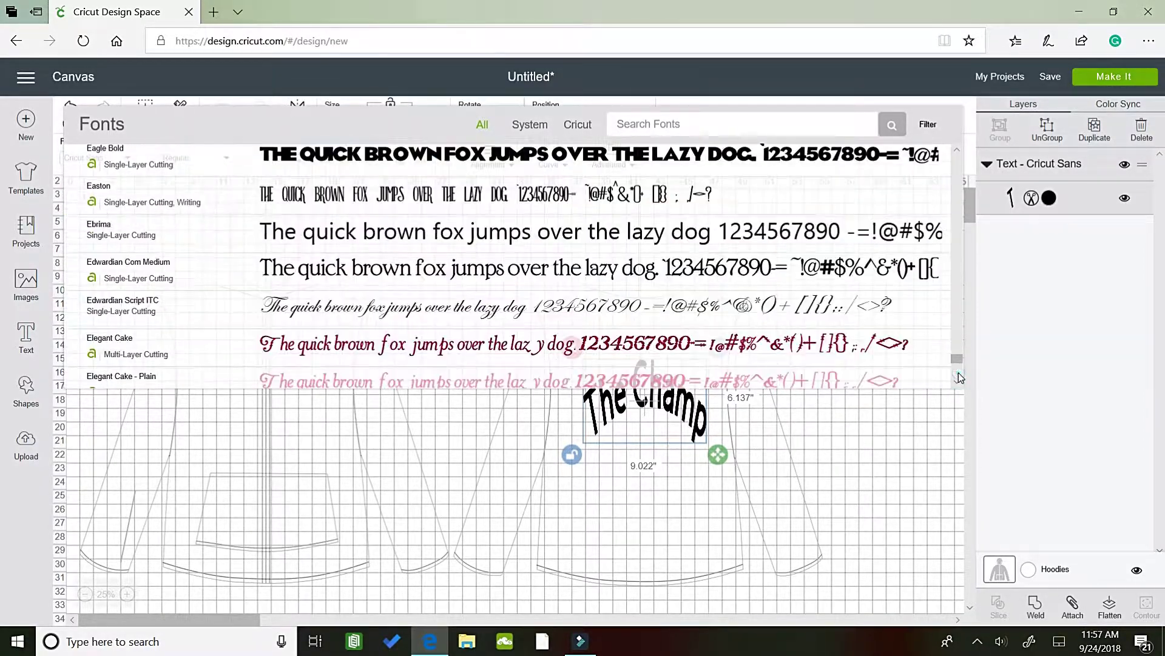
{"action": "left_click", "coordinate": [841, 170]}
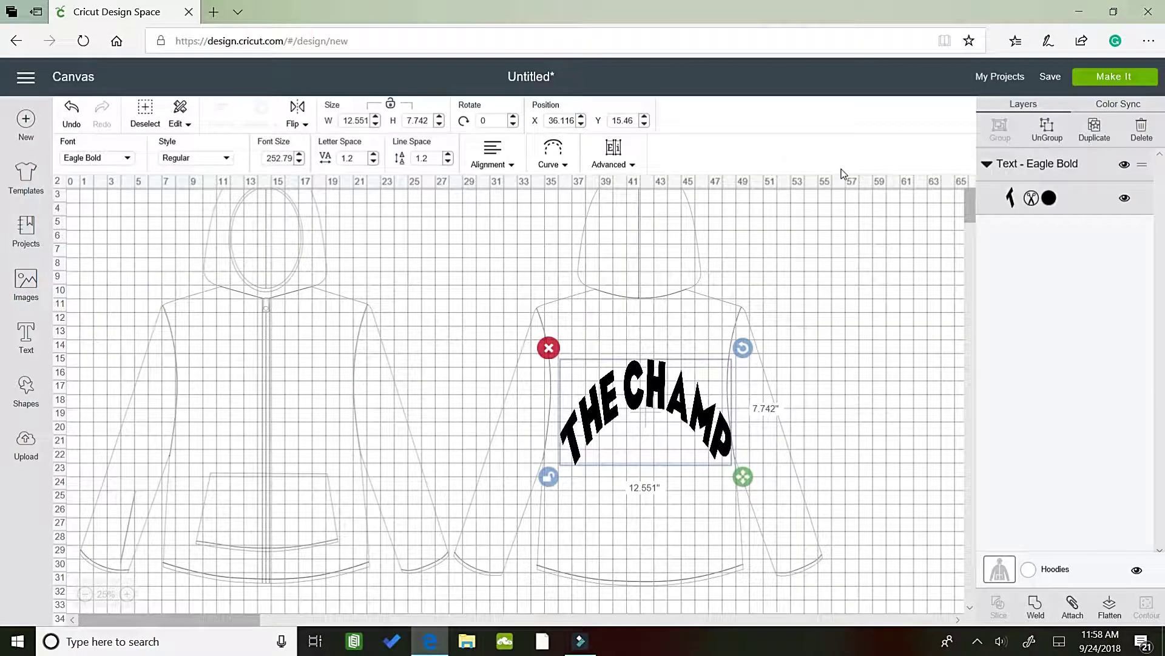
Step: Resize the text to 11 in wide and flatten its curve
{"action": "left_click_drag", "start_coordinate": [743, 477], "coordinate": [729, 451]}
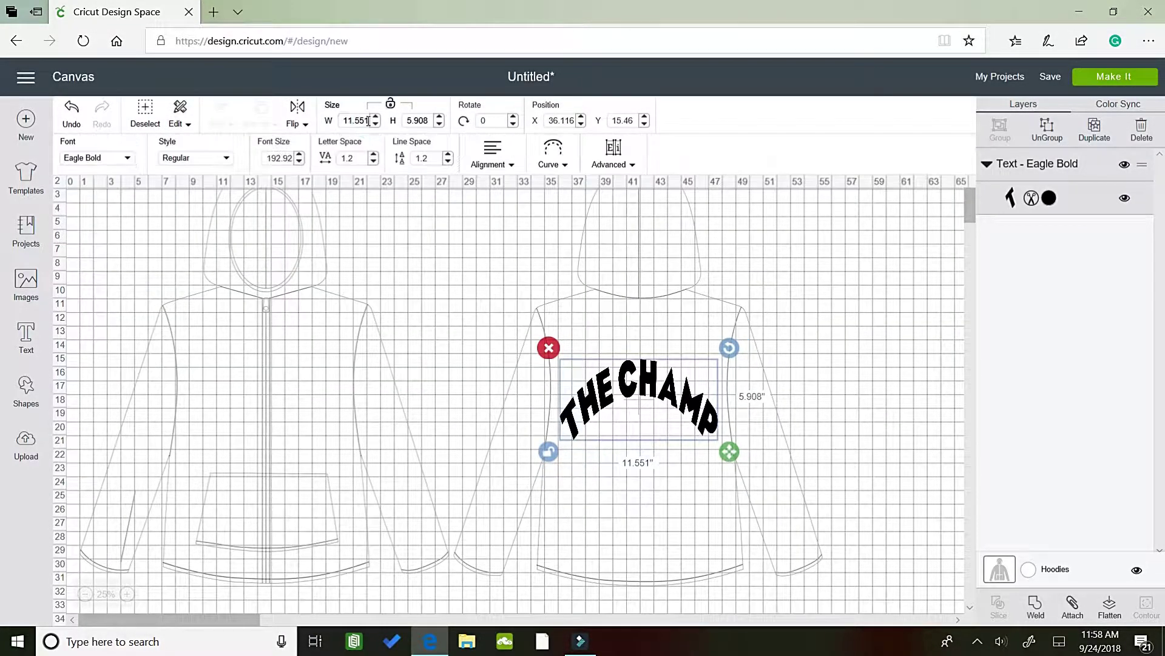
{"action": "double_click", "coordinate": [419, 120]}
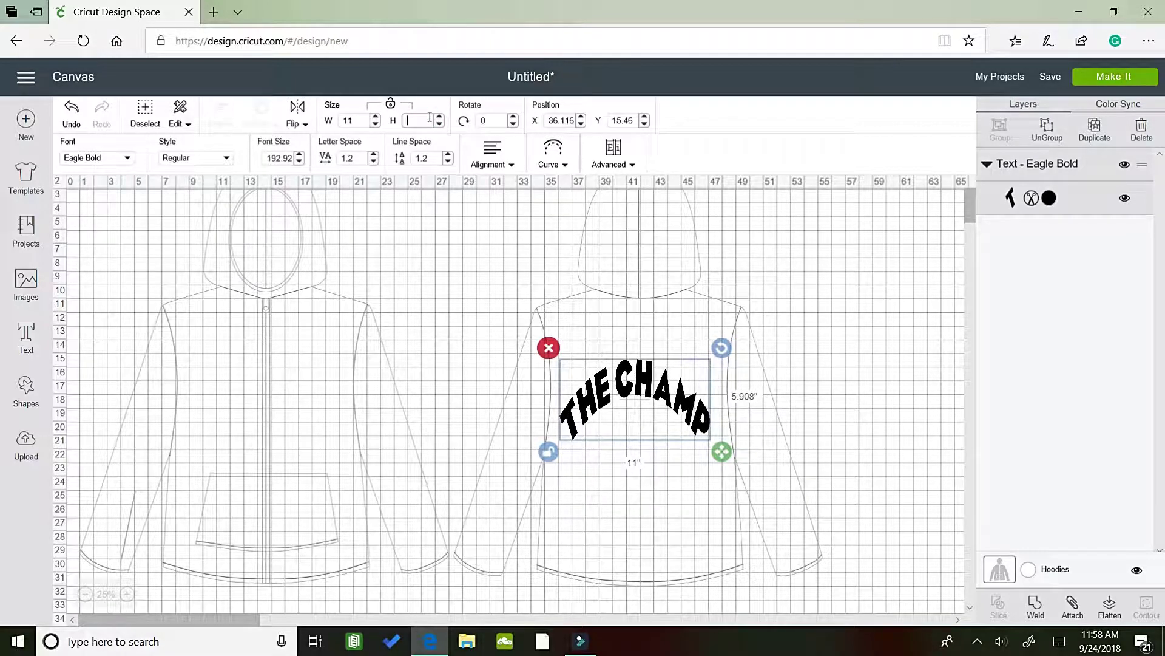
{"action": "type", "text": "11"}
{"action": "left_click", "coordinate": [553, 155]}
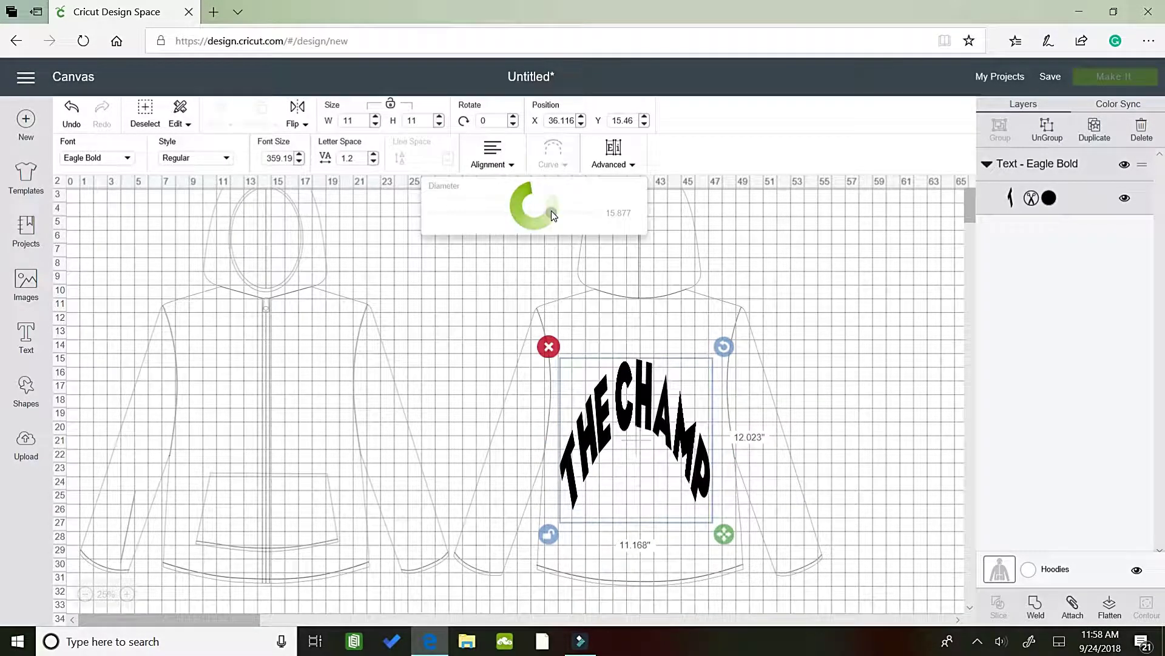
{"action": "left_click_drag", "start_coordinate": [534, 212], "coordinate": [542, 213]}
Step: Break the text into two centered lines, THE and CHAMP
{"action": "double_click", "coordinate": [704, 461]}
{"action": "left_click", "coordinate": [719, 470]}
{"action": "key", "text": "Return"}
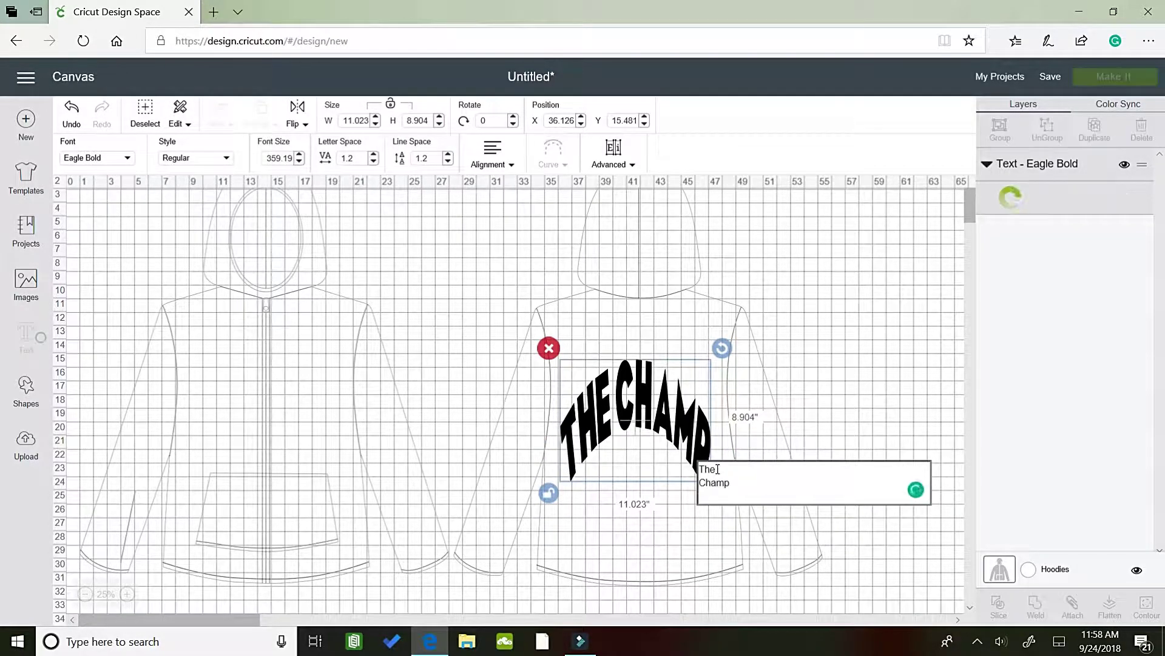
{"action": "left_click", "coordinate": [492, 152]}
{"action": "left_click", "coordinate": [506, 208]}
Step: Move the text higher on the hoodie back, then delete it
{"action": "left_click", "coordinate": [616, 346]}
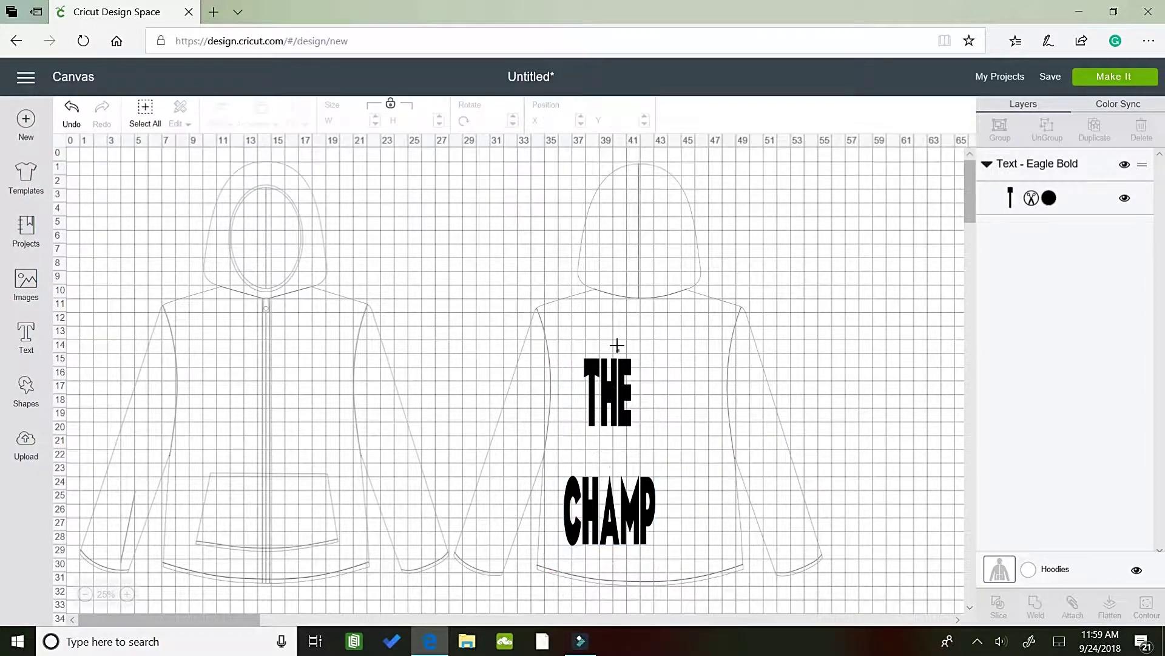
{"action": "left_click_drag", "start_coordinate": [610, 395], "coordinate": [639, 359]}
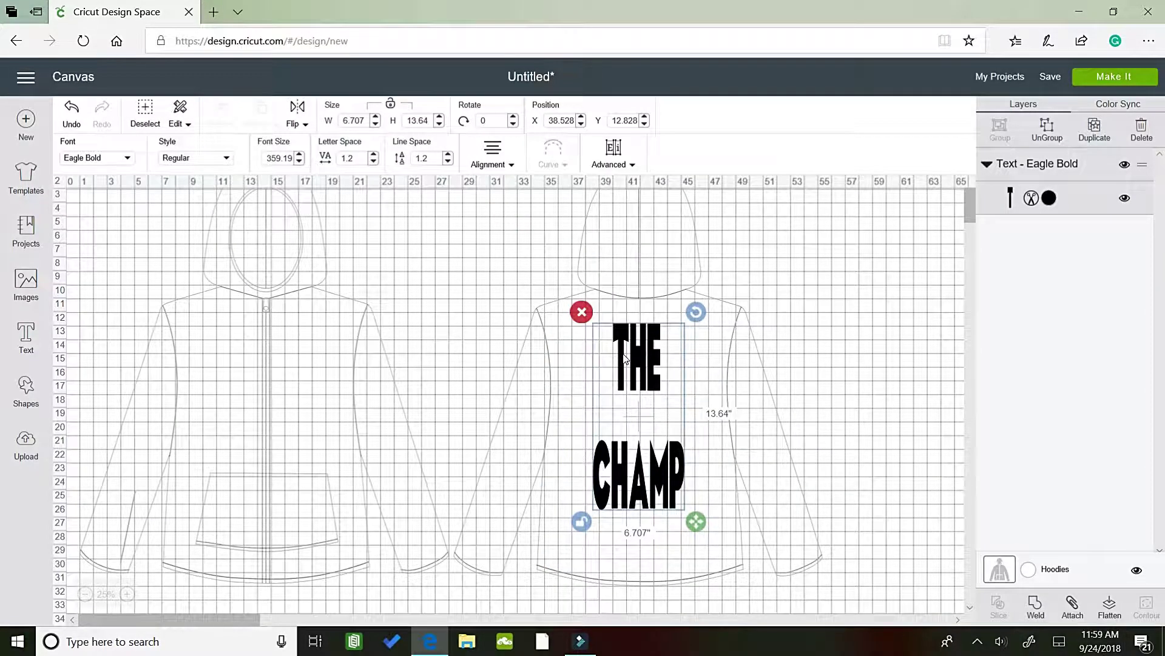
{"action": "left_click", "coordinate": [581, 312]}
Step: Add 'The' text and place it on the upper back of the hoodie
{"action": "left_click", "coordinate": [26, 337]}
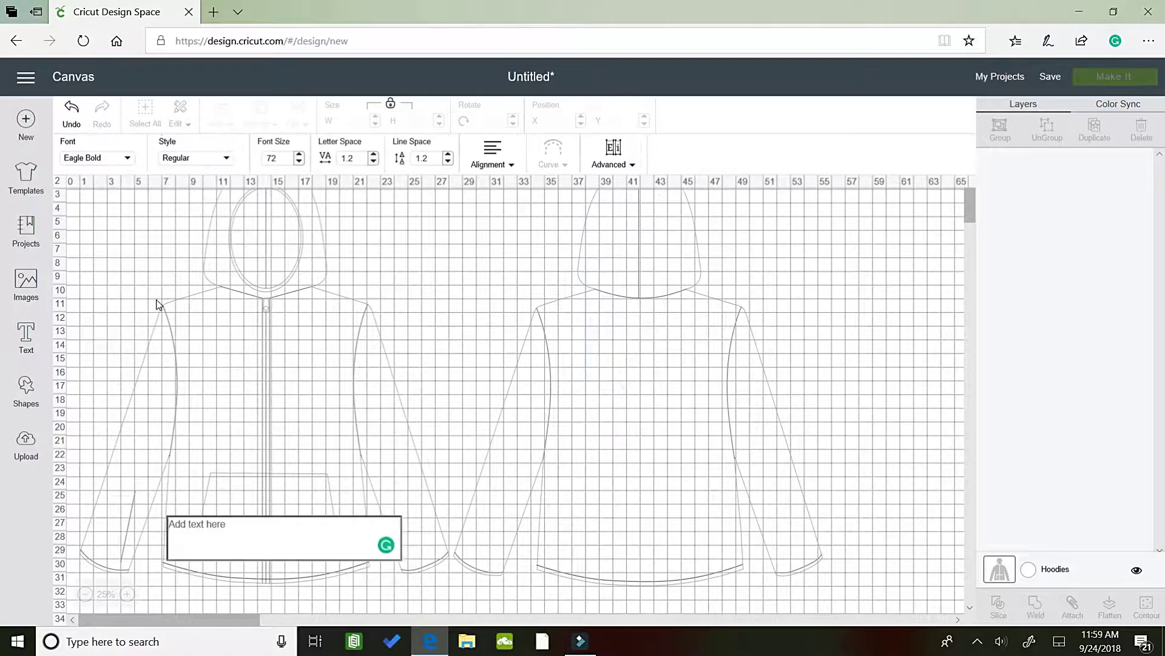
{"action": "type", "text": "The"}
{"action": "left_click", "coordinate": [293, 477]}
{"action": "left_click_drag", "start_coordinate": [228, 510], "coordinate": [659, 339]}
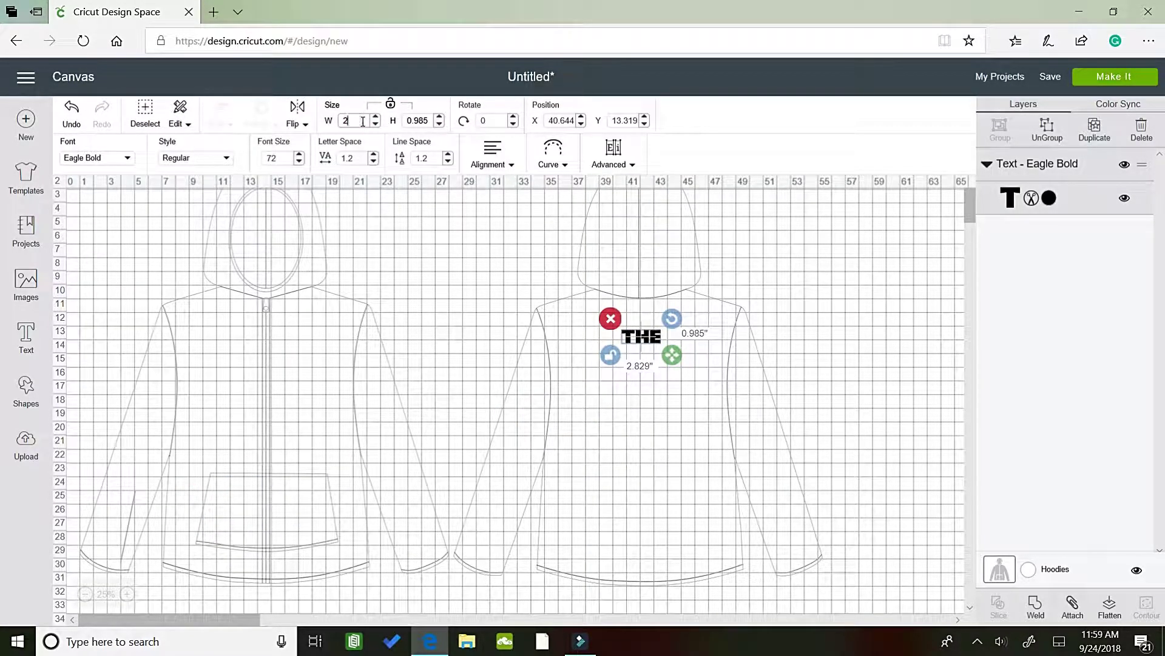
Step: Size THE to 4 × 4 in
{"action": "left_click", "coordinate": [429, 121]}
{"action": "type", "text": "0"}
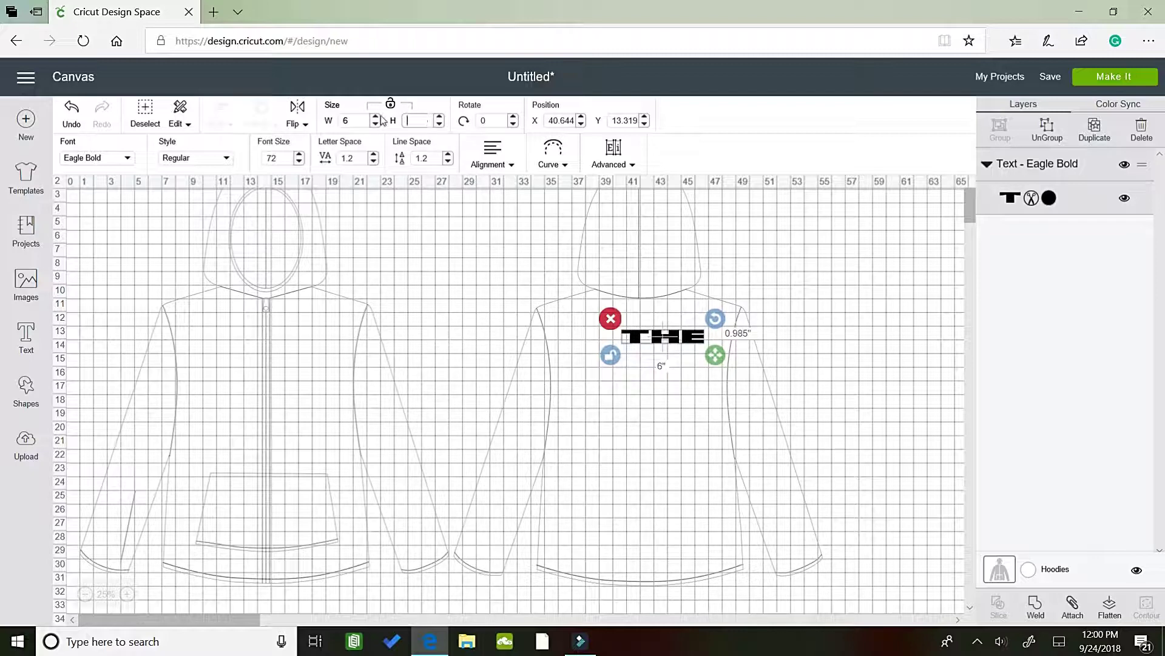
{"action": "key", "text": "Tab"}
{"action": "type", "text": "4"}
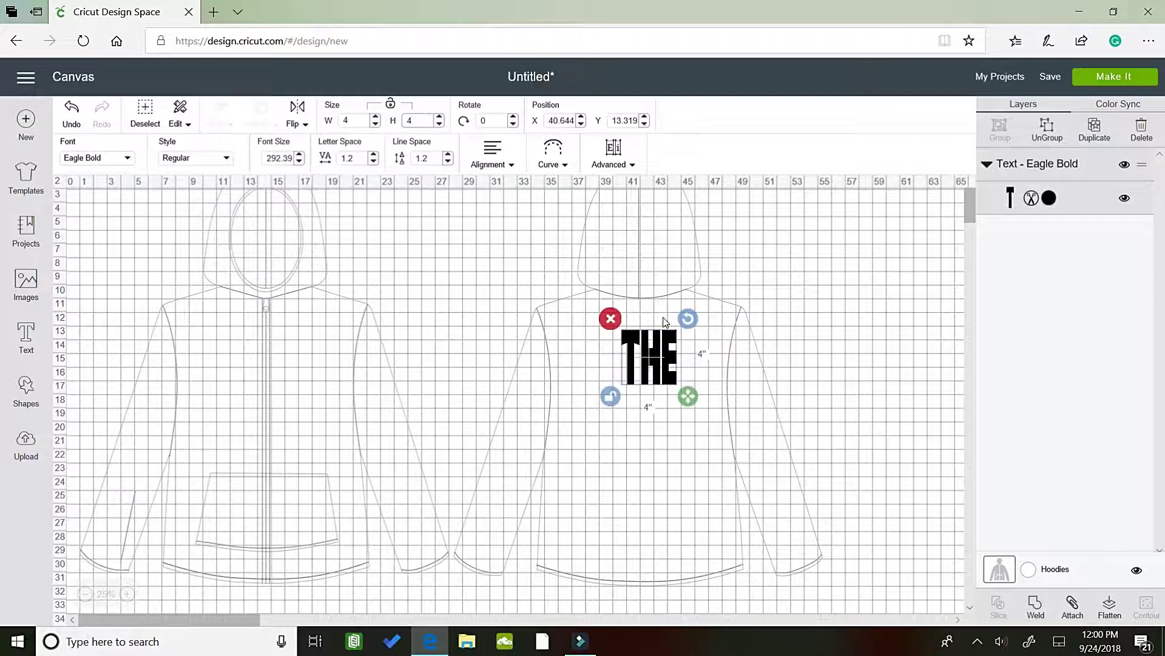
{"action": "left_click", "coordinate": [26, 334]}
Step: Add 'Champ' text and size it to 5 × 5 in
{"action": "type", "text": "Champ"}
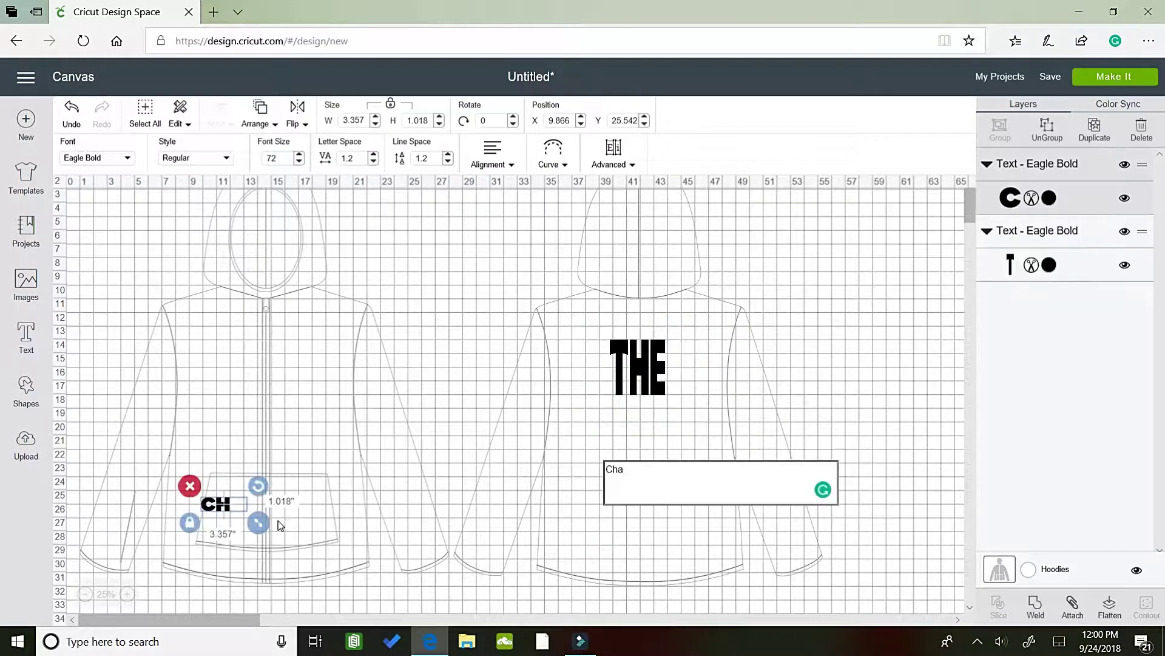
{"action": "left_click", "coordinate": [239, 426]}
{"action": "left_click", "coordinate": [238, 503]}
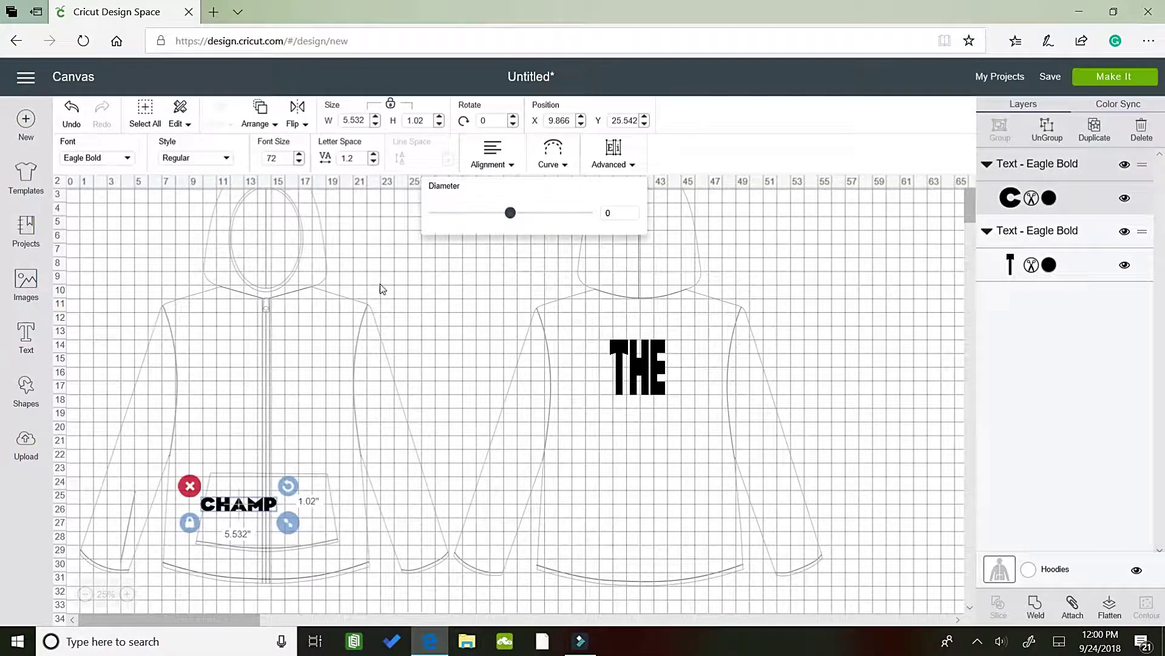
{"action": "left_click", "coordinate": [368, 122]}
{"action": "type", "text": "5"}
{"action": "key", "text": "Tab"}
{"action": "type", "text": "5"}
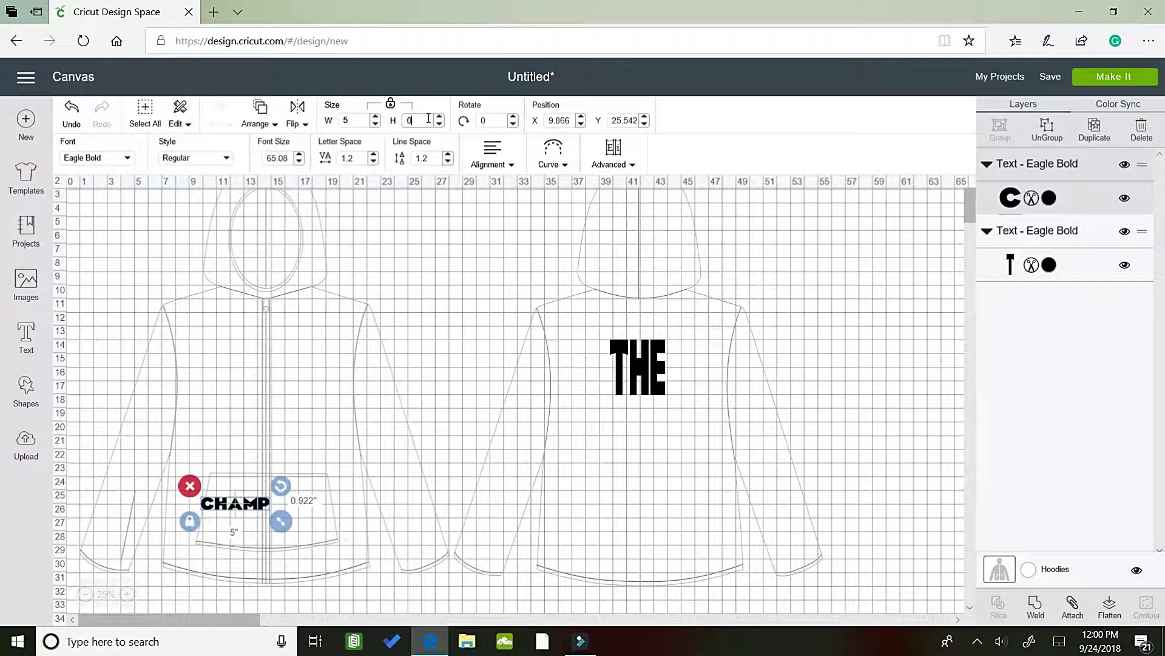
{"action": "key", "text": "Tab"}
{"action": "double_click", "coordinate": [355, 120]}
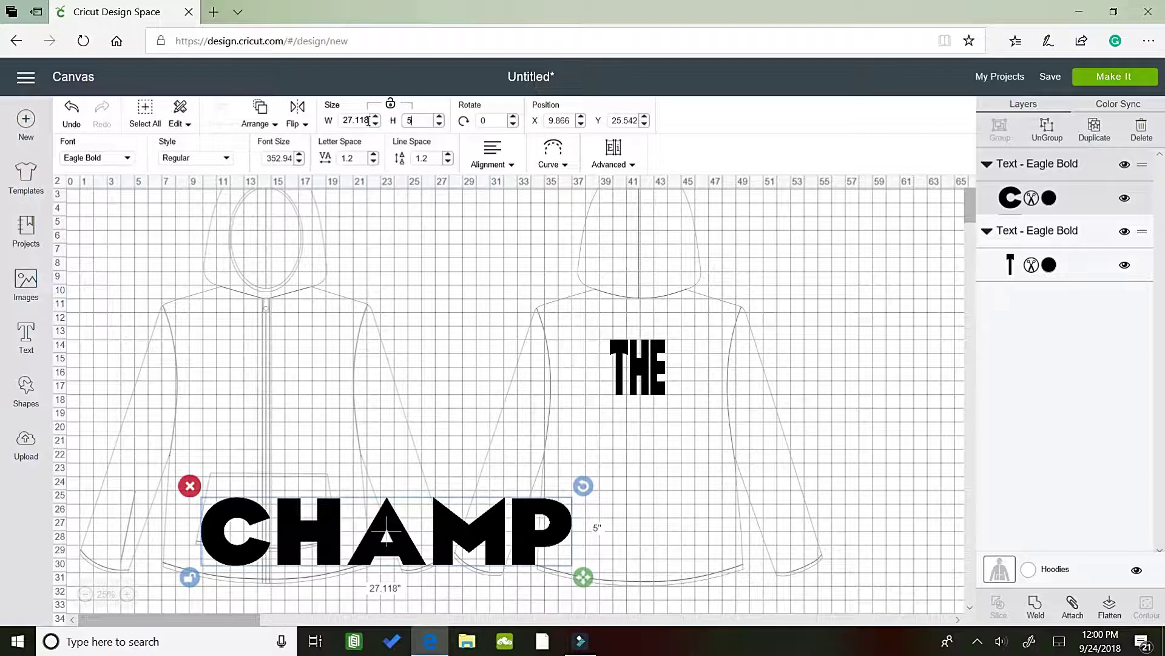
{"action": "type", "text": "5"}
{"action": "key", "text": "Return"}
Step: Move CHAMP under THE on the hoodie back and arch it with Curve
{"action": "left_click_drag", "start_coordinate": [237, 525], "coordinate": [643, 449]}
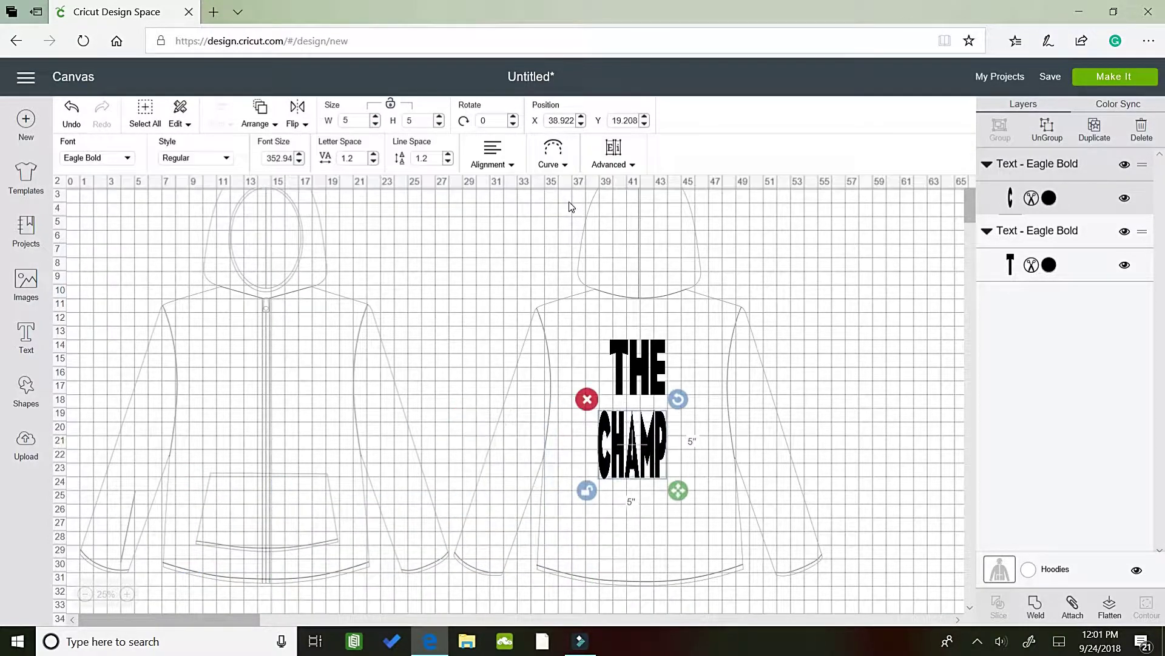
{"action": "left_click", "coordinate": [549, 159]}
{"action": "left_click_drag", "start_coordinate": [510, 212], "coordinate": [564, 213]}
{"action": "left_click", "coordinate": [813, 283]}
{"action": "left_click", "coordinate": [634, 473]}
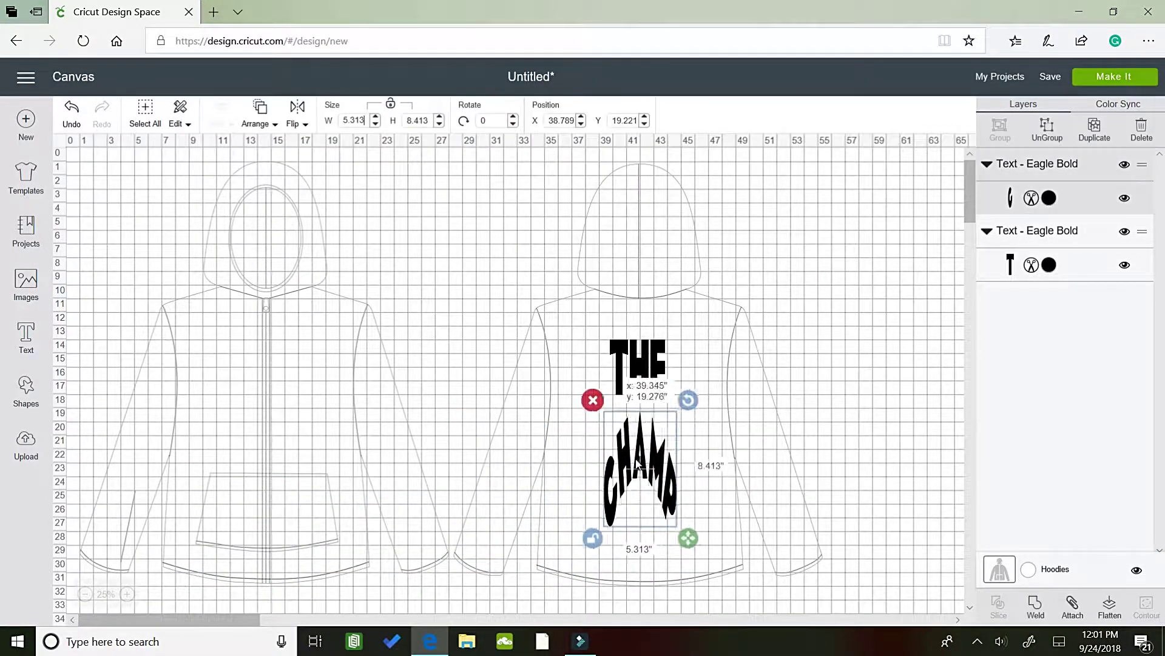
{"action": "left_click_drag", "start_coordinate": [634, 474], "coordinate": [645, 473]}
{"action": "left_click", "coordinate": [834, 357]}
{"action": "left_click", "coordinate": [1028, 568]}
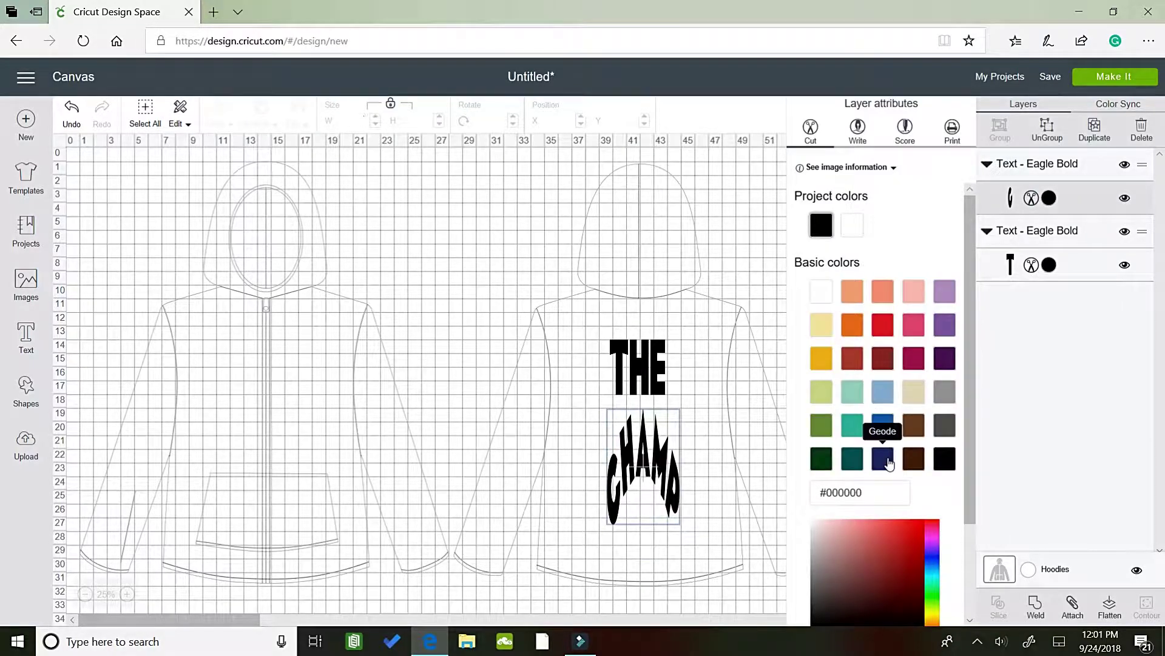
Step: Colour the hoodies Blueberry, CHAMP dark navy Geode and THE Blueberry blue
{"action": "left_click", "coordinate": [884, 323]}
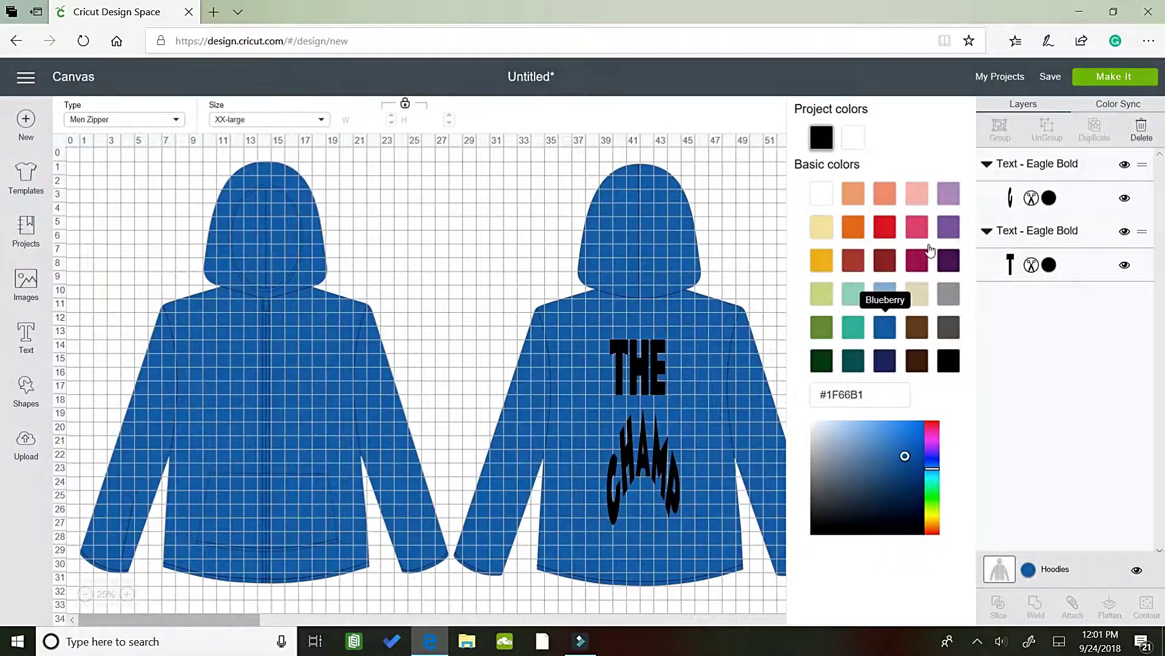
{"action": "left_click", "coordinate": [1049, 198]}
{"action": "left_click", "coordinate": [883, 459]}
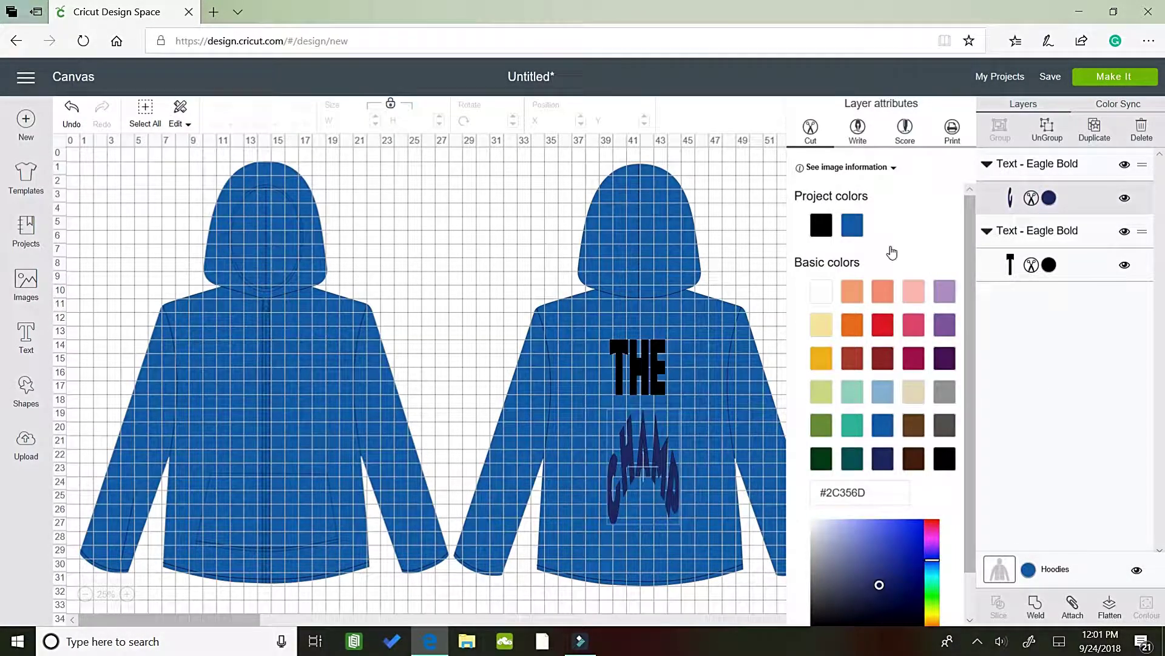
{"action": "left_click", "coordinate": [762, 278]}
{"action": "left_click", "coordinate": [1049, 265]}
{"action": "left_click", "coordinate": [883, 224]}
{"action": "left_click", "coordinate": [736, 386]}
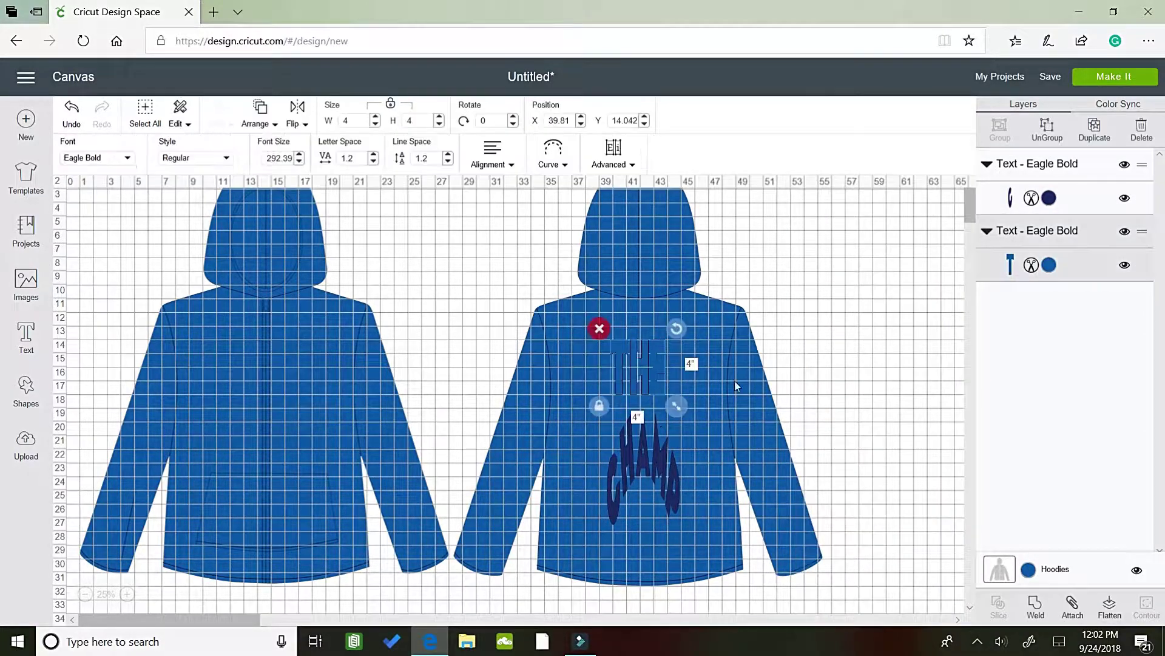
Step: Recolour both hoodies navy
{"action": "left_click", "coordinate": [1049, 265]}
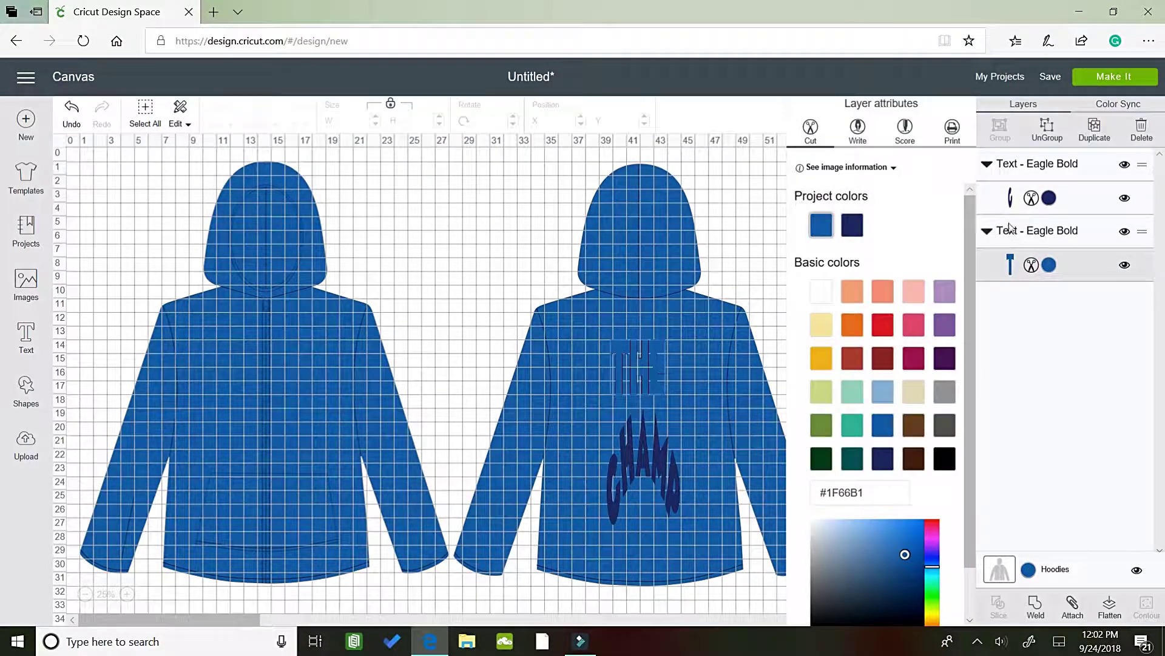
{"action": "left_click", "coordinate": [1148, 298]}
{"action": "left_click", "coordinate": [1029, 569]}
{"action": "left_click", "coordinate": [883, 370]}
{"action": "left_click", "coordinate": [671, 471]}
{"action": "left_click", "coordinate": [1049, 197]}
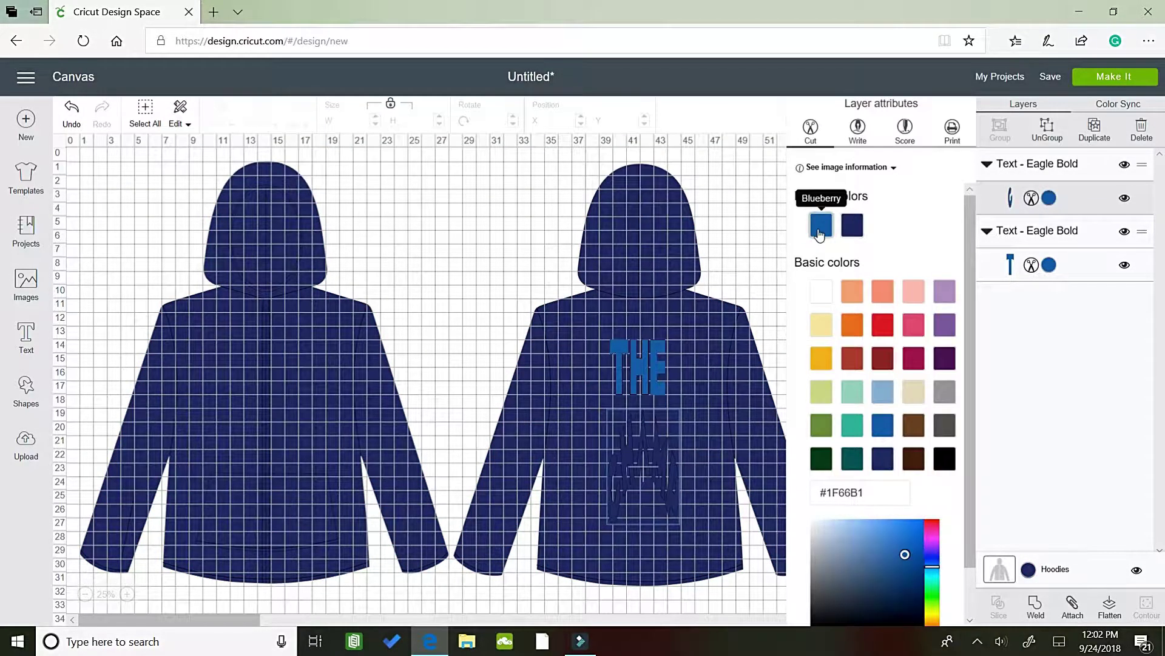